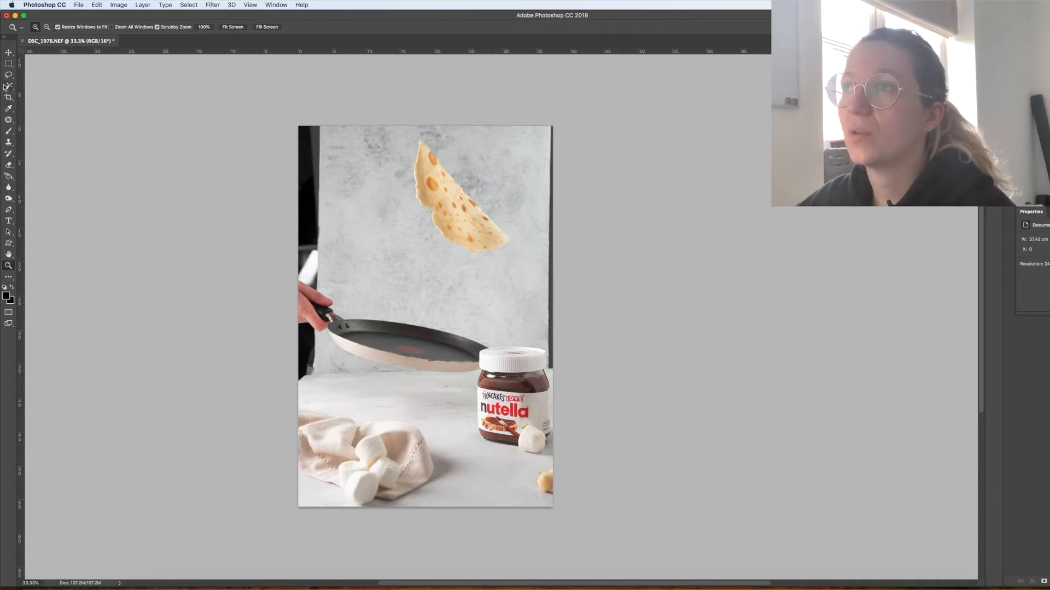
right_click(9, 86)
left_click(35, 84)
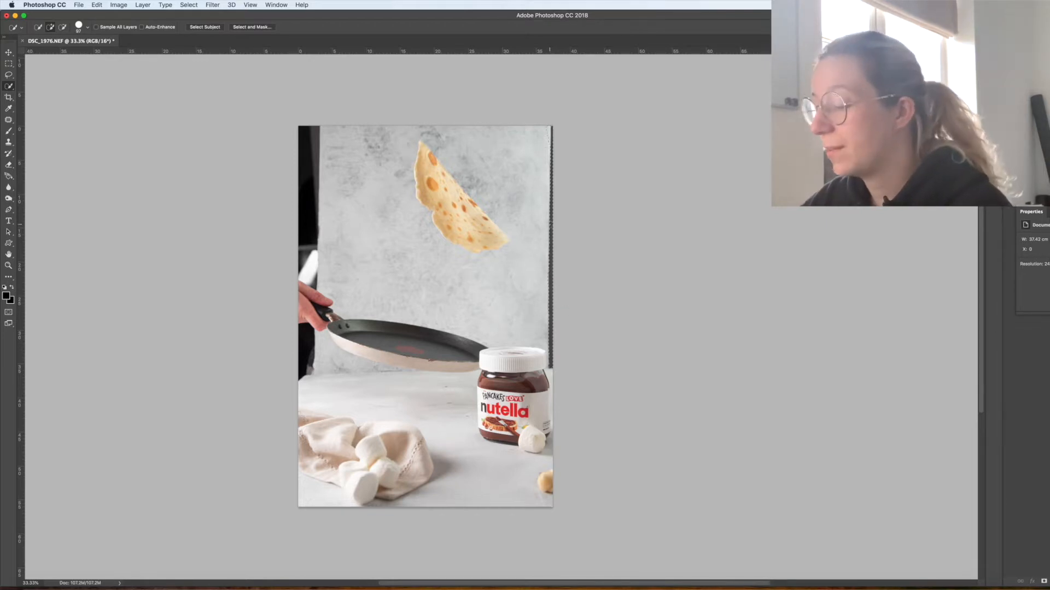
key("super+d")
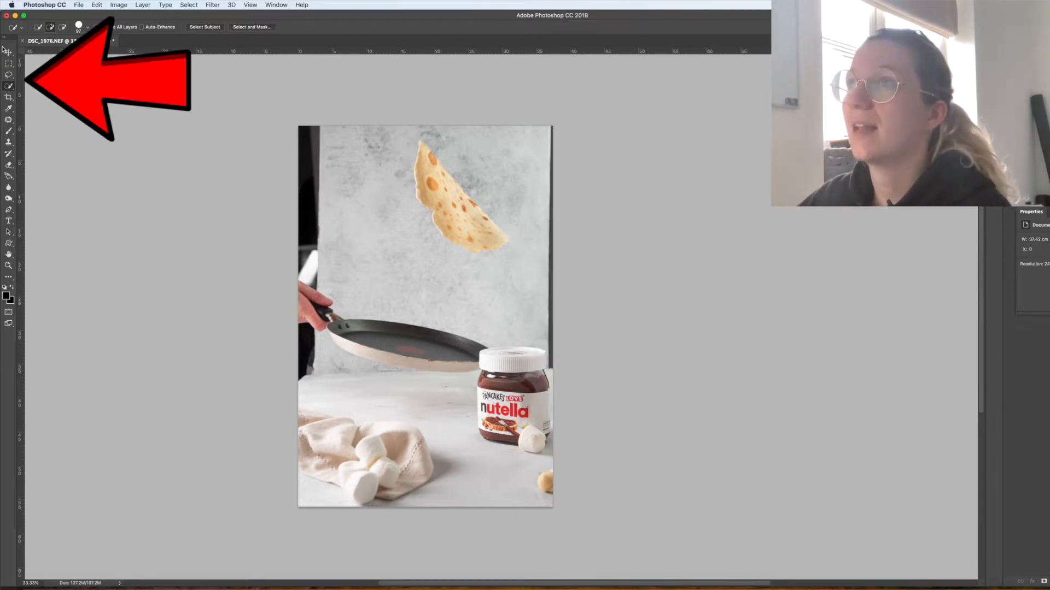
Lasso the dark strip along the photo's right edge beside the backdrop, fill it with Content-Aware at 100% opacity, and deselect.
left_click(9, 76)
left_click_drag(552, 129, 549, 372)
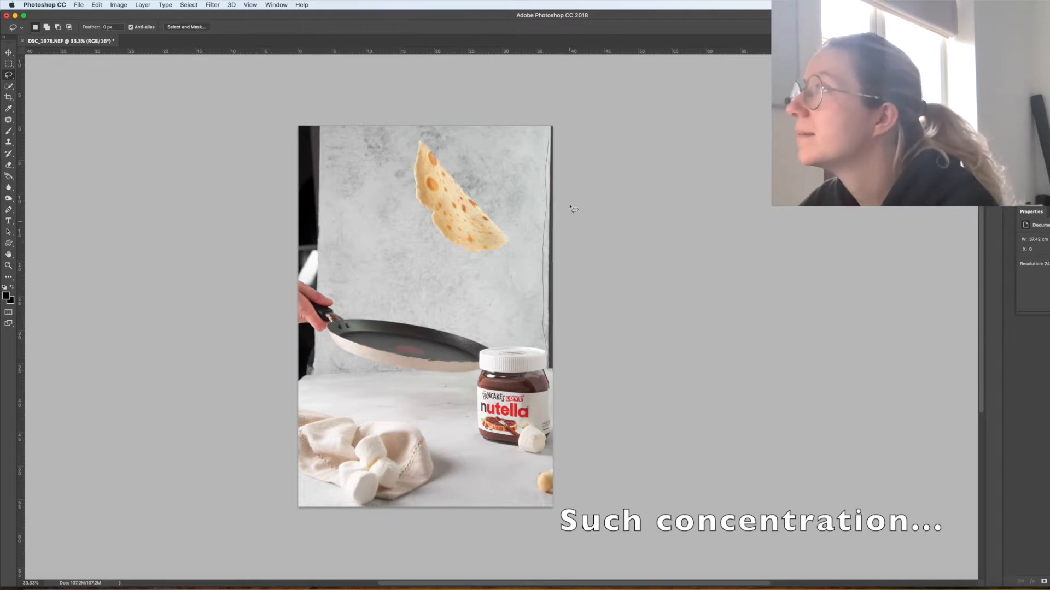
left_click_drag(550, 130, 551, 128)
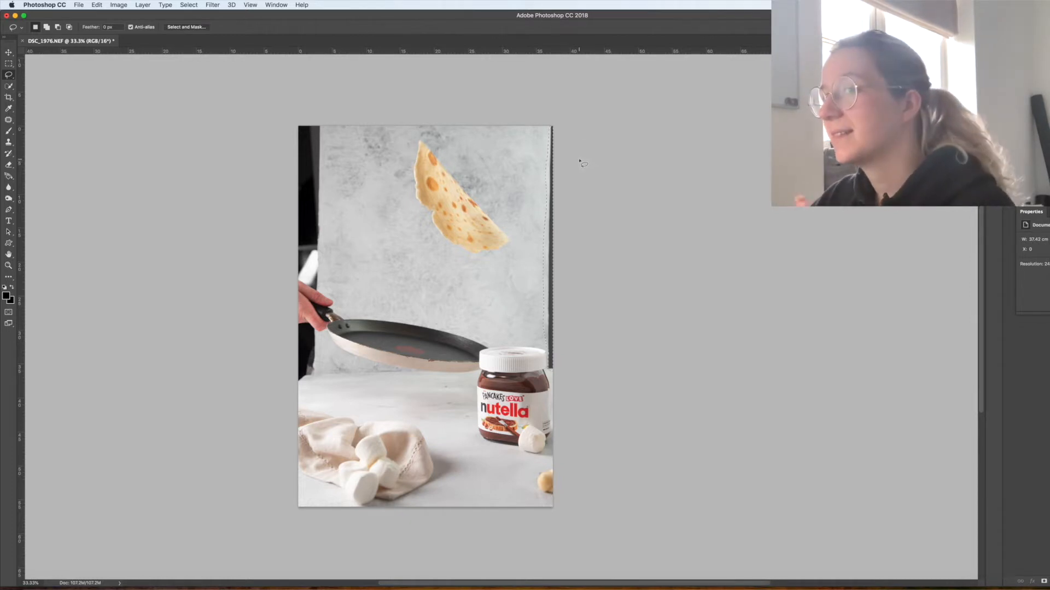
right_click(551, 225)
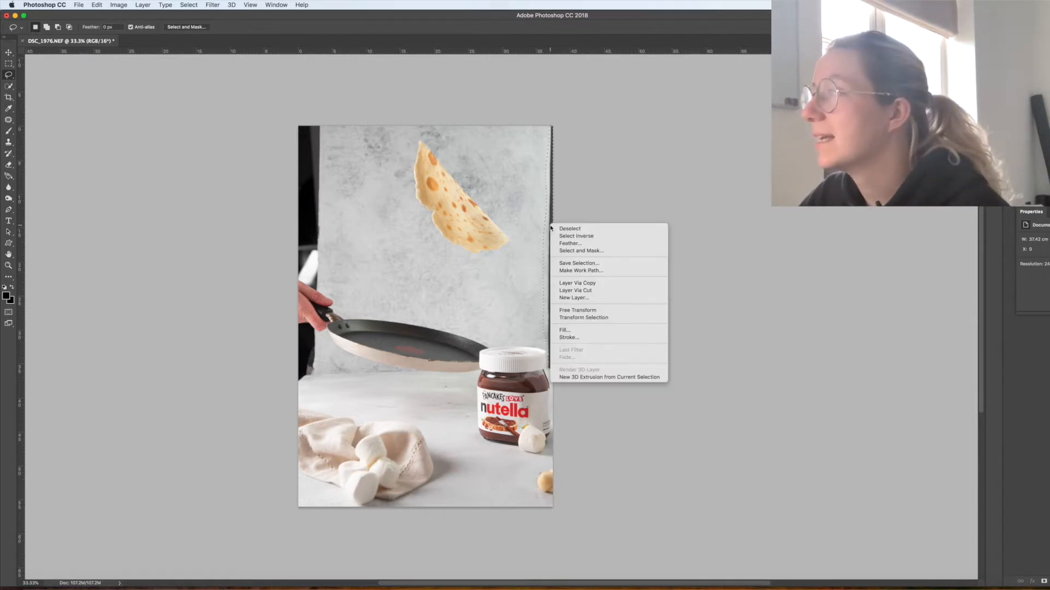
left_click(600, 331)
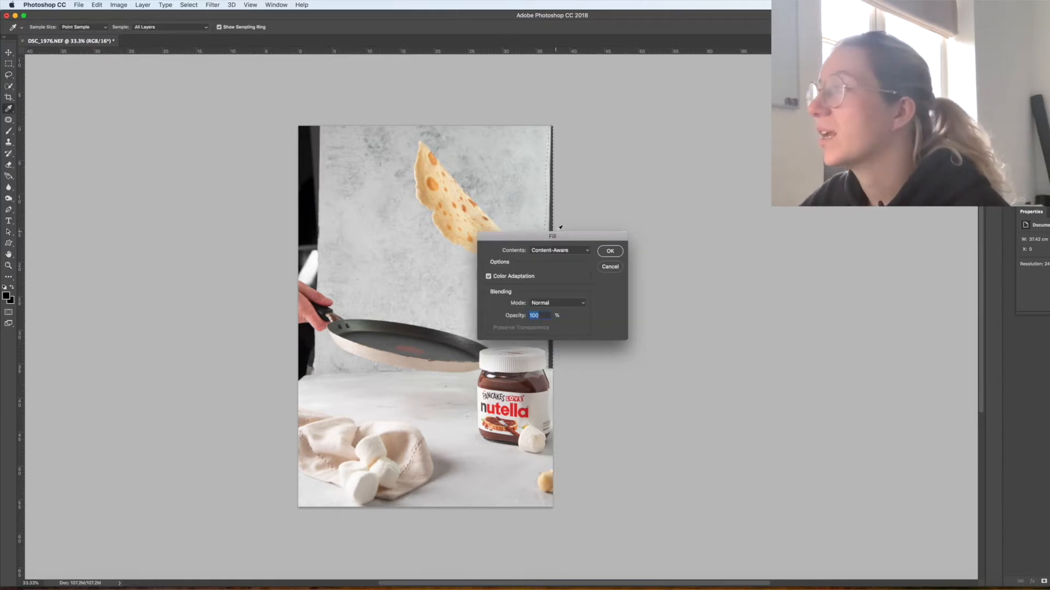
left_click(566, 251)
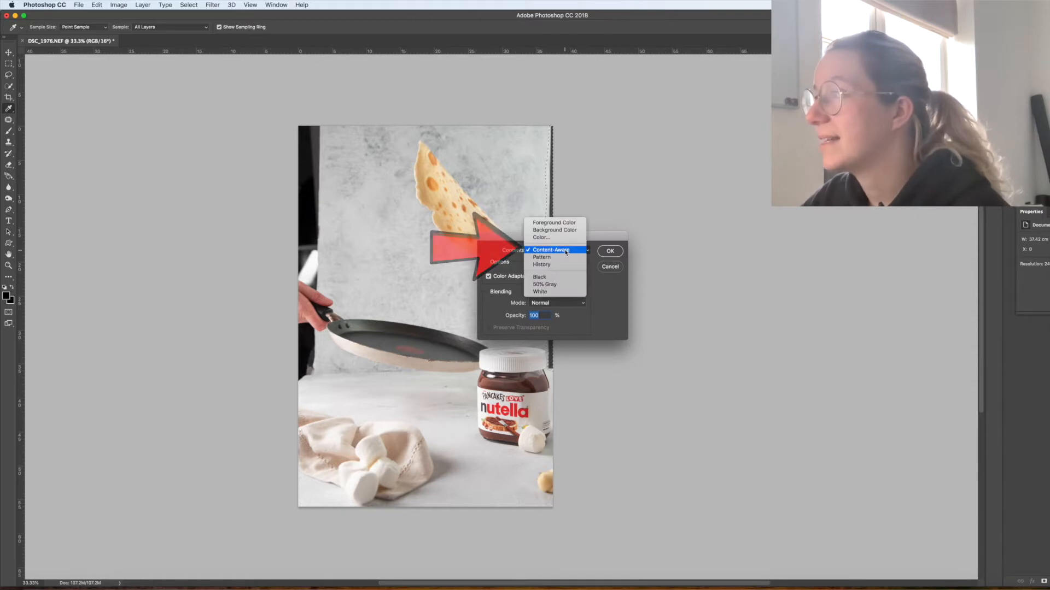
left_click(566, 252)
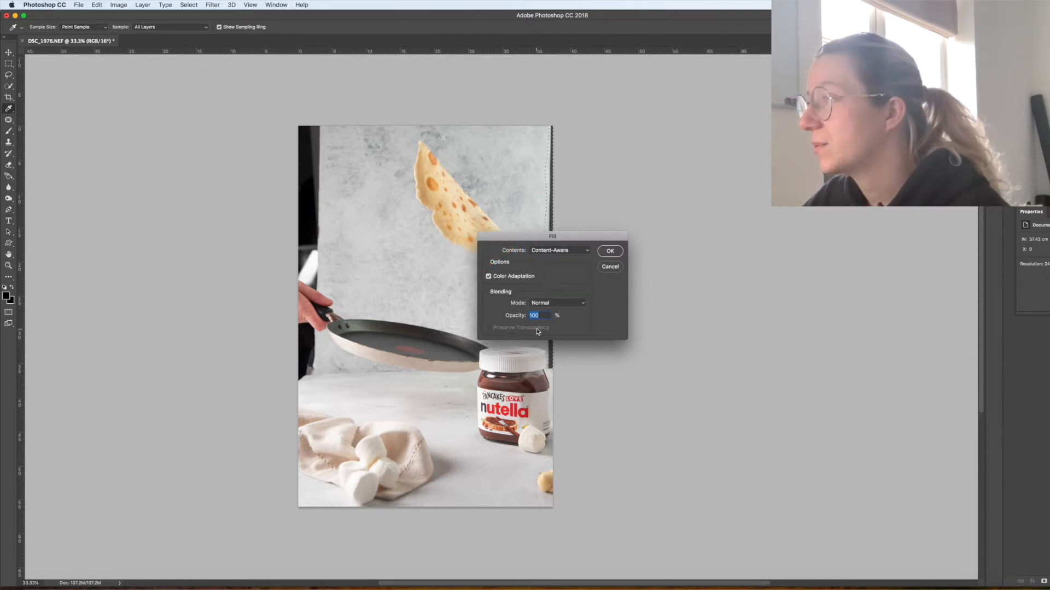
left_click(610, 251)
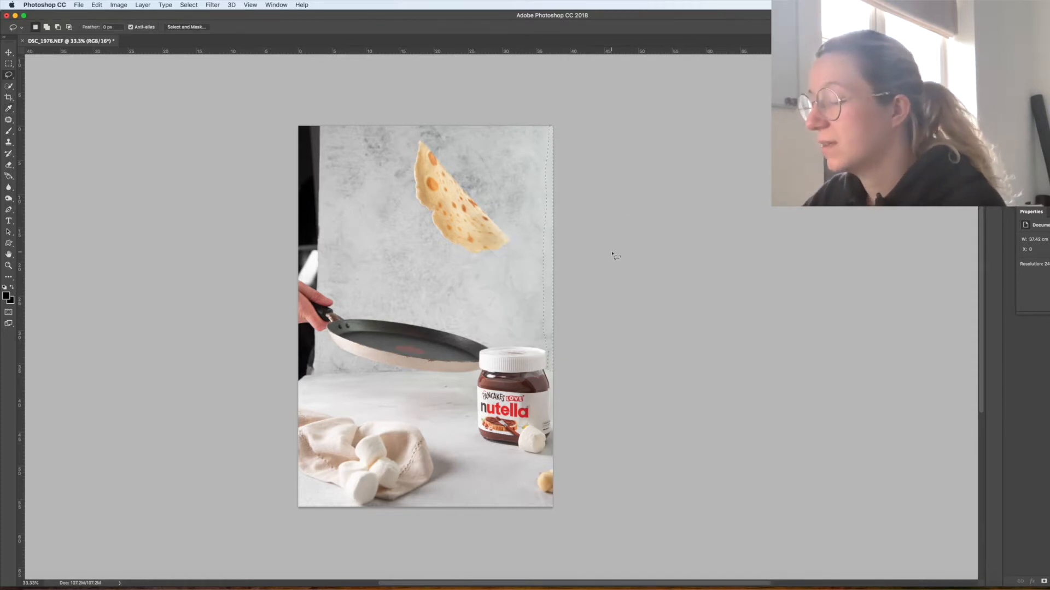
key("super+d")
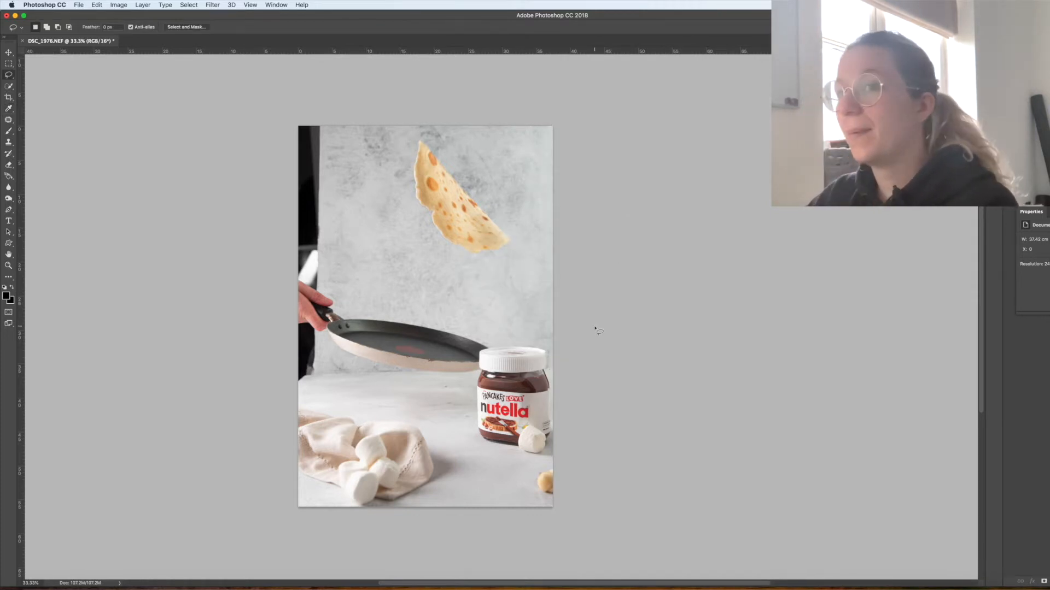
Patch the ghosted lid ridges beside the Nutella jar's lid with clean backdrop texture from above, then clear the selection.
key("z")
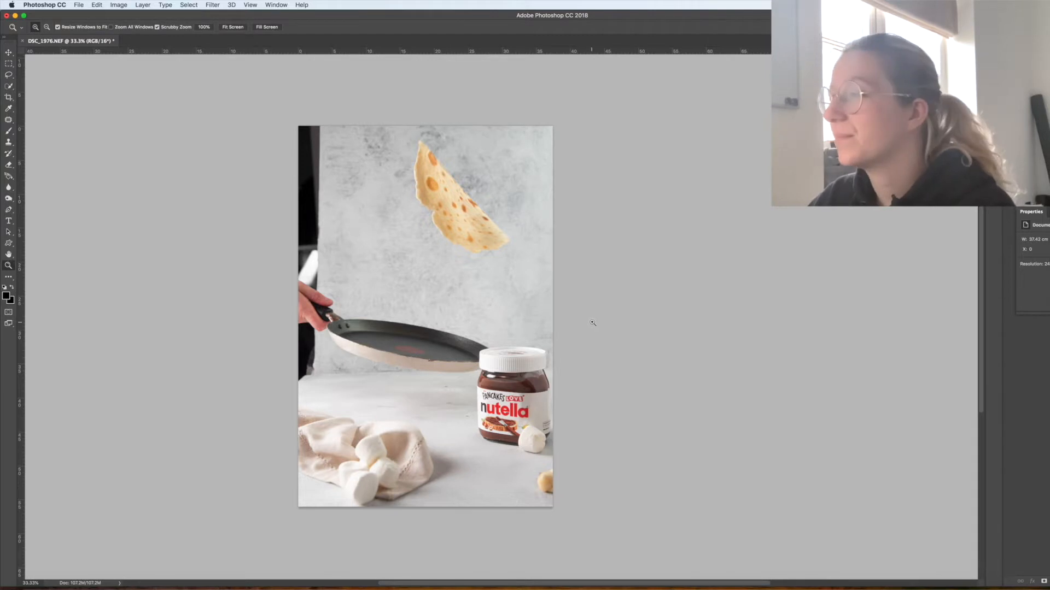
left_click(587, 327)
scroll(576, 258, "down", 3)
scroll(578, 274, "right", 1)
left_click(578, 274)
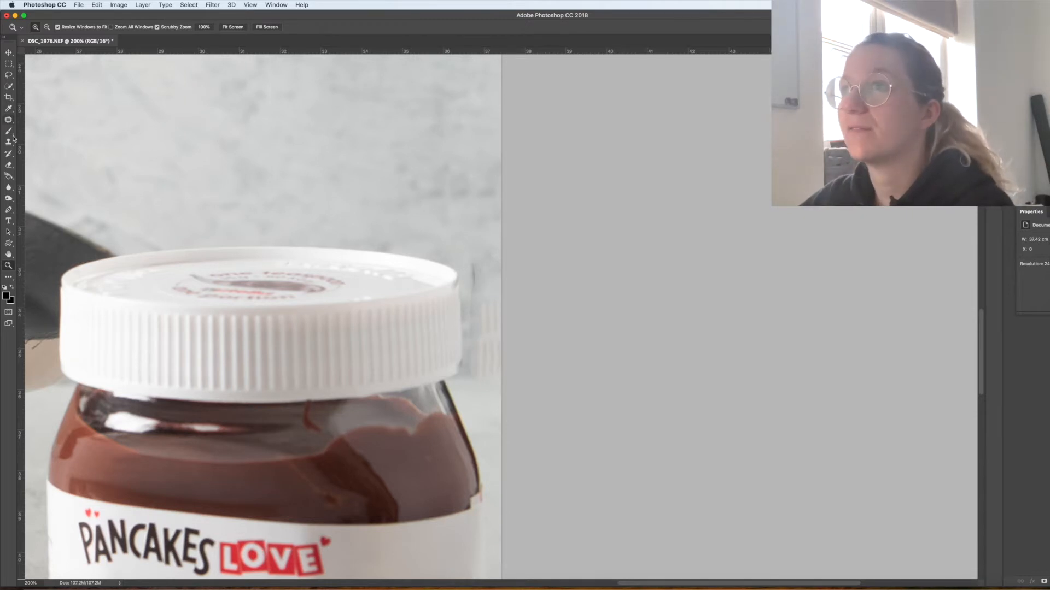
left_click(9, 120)
mouse_move(467, 256)
left_mouse_down()
mouse_move(469, 368)
mouse_move(477, 381)
mouse_move(509, 380)
mouse_move(519, 355)
mouse_move(513, 289)
mouse_move(500, 269)
mouse_move(468, 258)
mouse_move(462, 193)
mouse_move(422, 122)
mouse_move(440, 92)
left_mouse_up()
key("super+d")
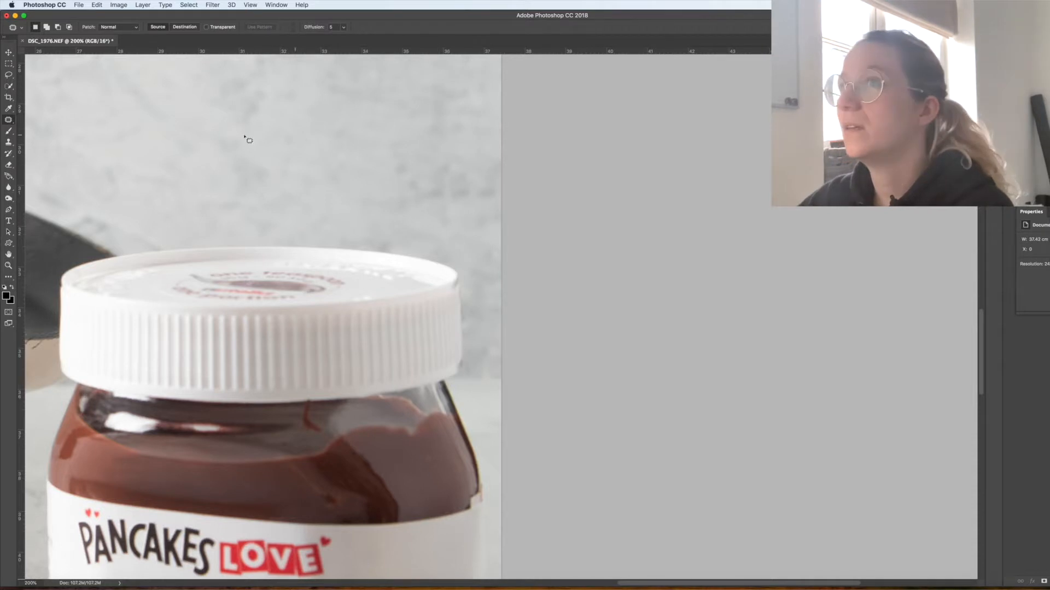
Use the Patch tool to repair the table's back edge between the jar and the photo's right border, sampling the table edge below the pan.
left_click(7, 121)
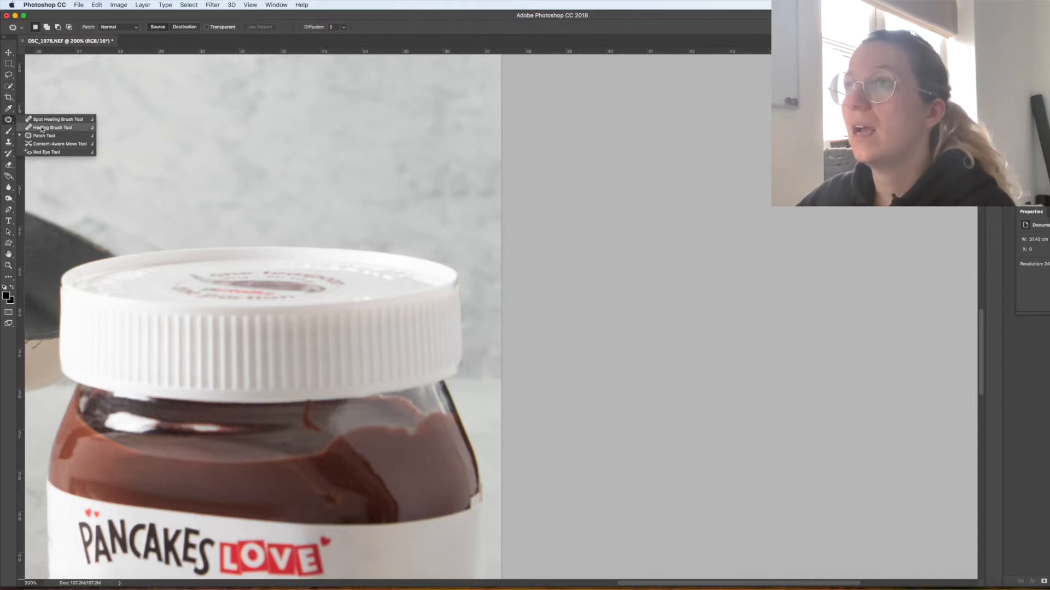
left_click(56, 136)
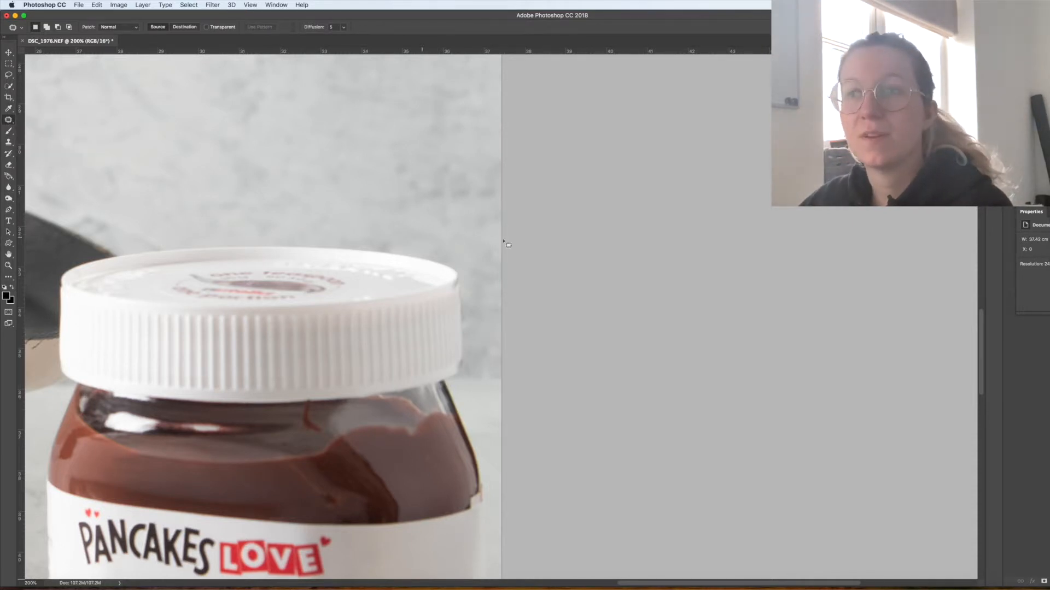
scroll(556, 289, "left", 6)
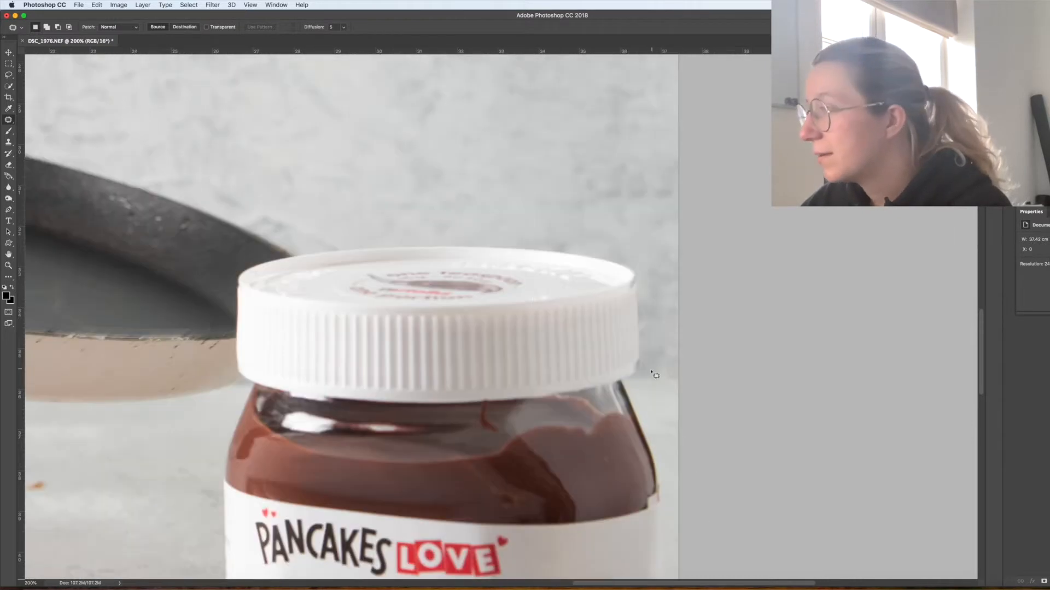
mouse_move(651, 376)
left_mouse_down()
mouse_move(644, 384)
mouse_move(649, 377)
left_mouse_up()
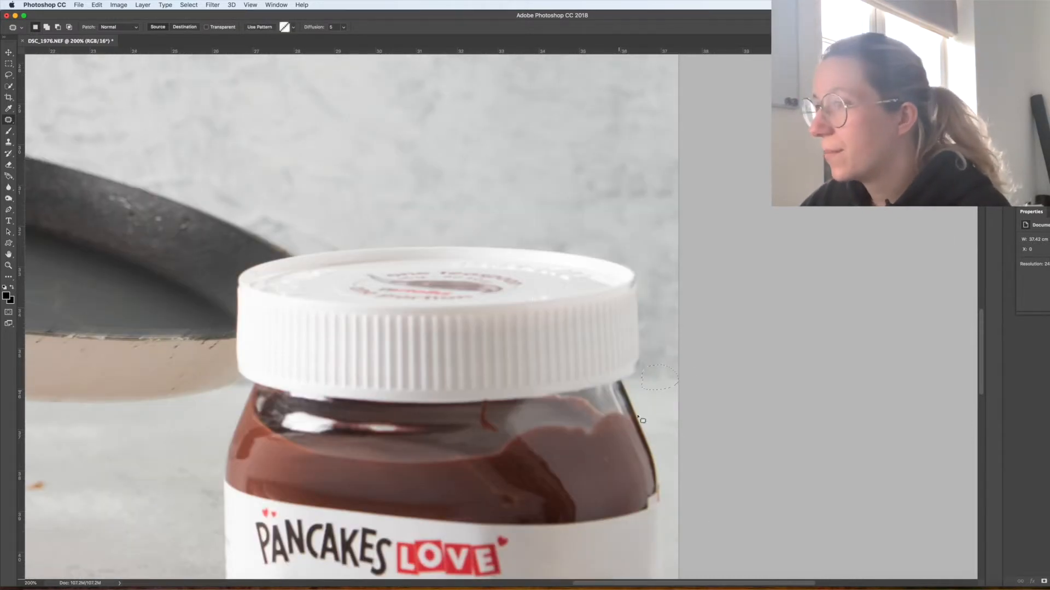
key("super+0")
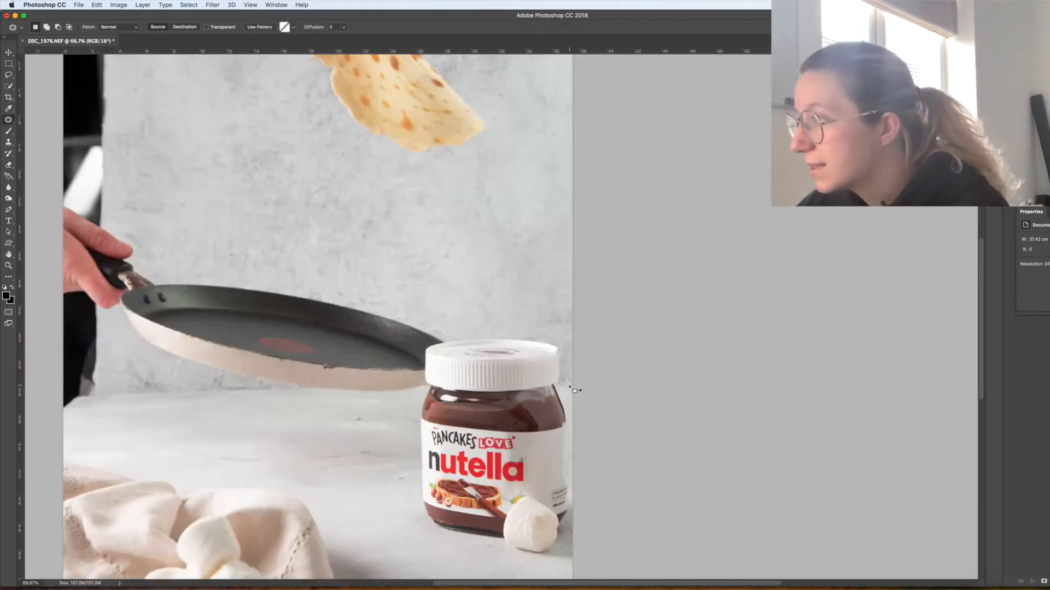
left_click_drag(574, 388, 264, 409)
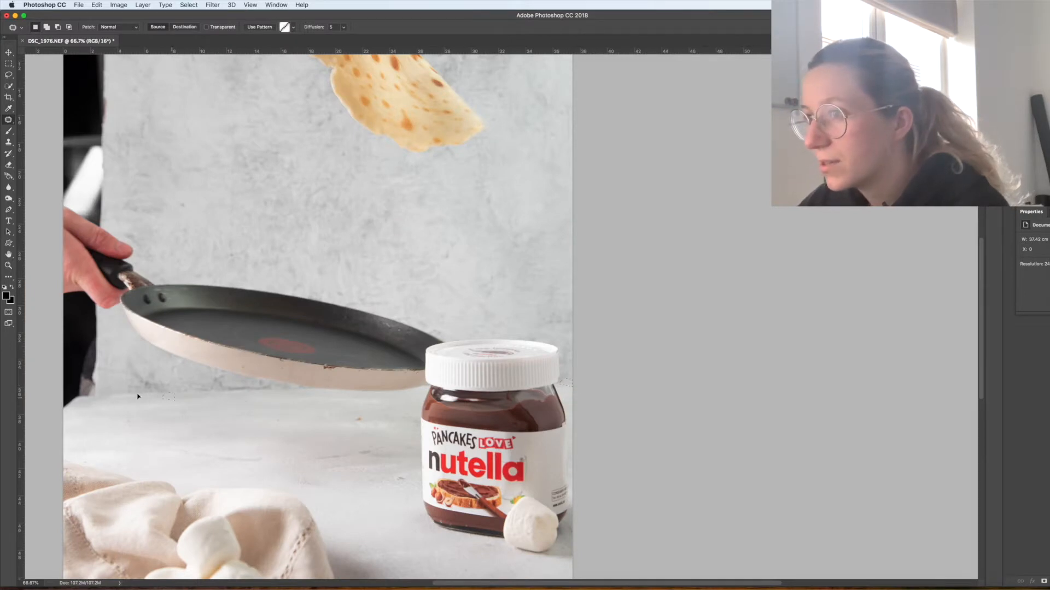
left_click_drag(117, 396, 126, 397)
key("super+d")
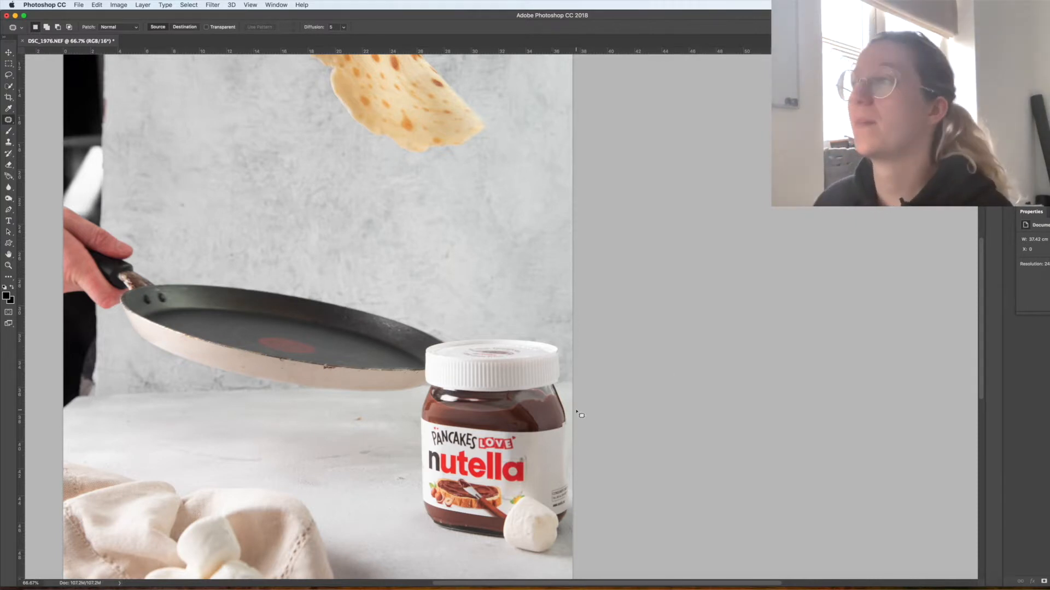
Patch the repeated marks in the backdrop along the photo's right edge, above the jar, with neighbouring backdrop texture.
key("z")
left_click(593, 289, "alt")
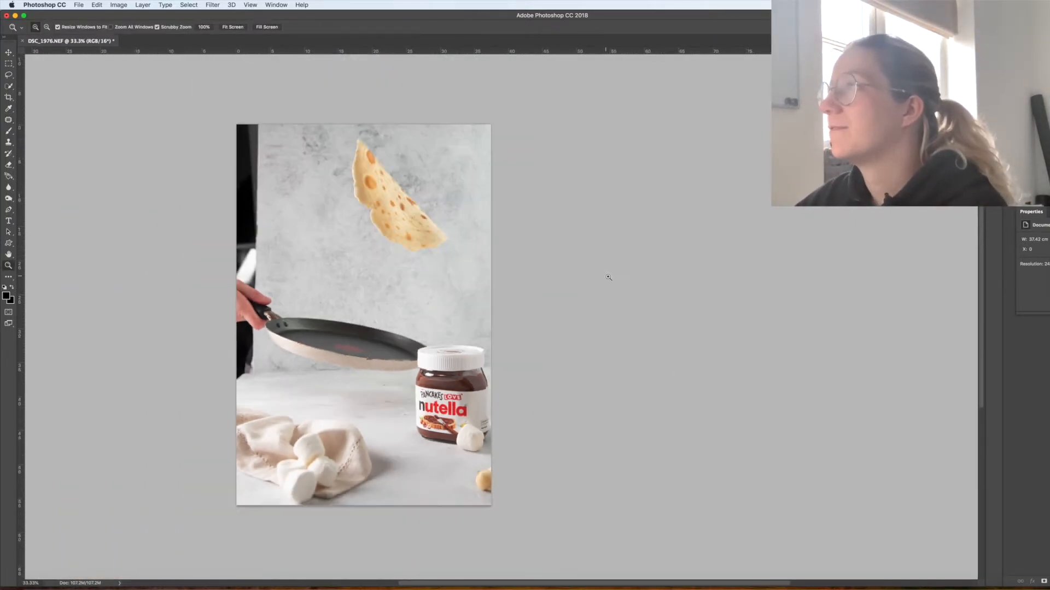
left_click(9, 121)
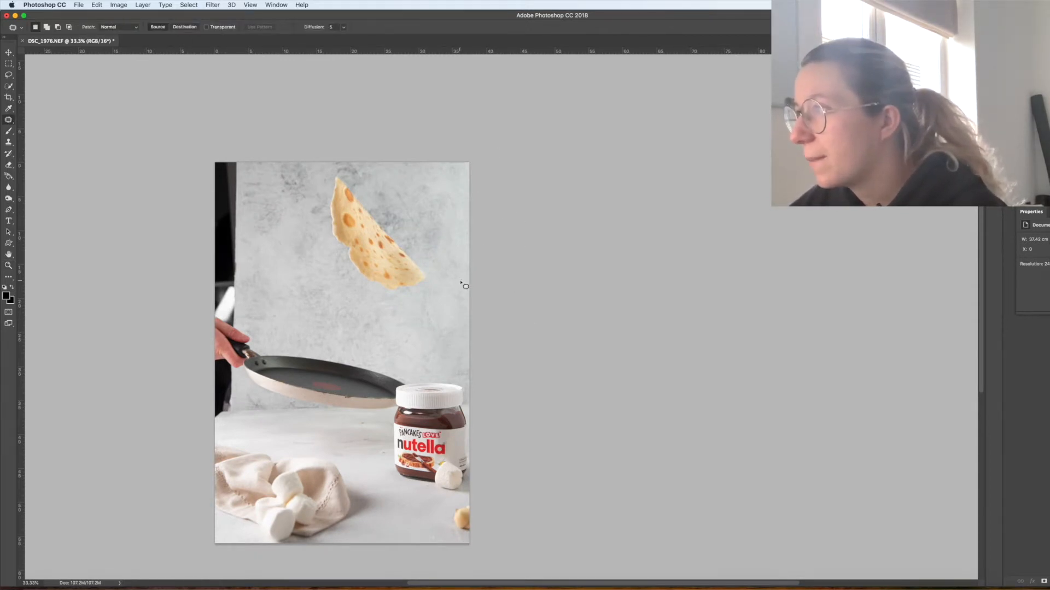
mouse_move(462, 284)
left_mouse_down()
mouse_move(458, 254)
mouse_move(462, 271)
mouse_move(471, 260)
mouse_move(448, 264)
mouse_move(467, 282)
mouse_move(474, 258)
mouse_move(444, 252)
left_mouse_up()
mouse_move(474, 244)
left_mouse_down()
mouse_move(474, 210)
mouse_move(456, 221)
mouse_move(461, 247)
mouse_move(477, 222)
mouse_move(453, 215)
left_mouse_up()
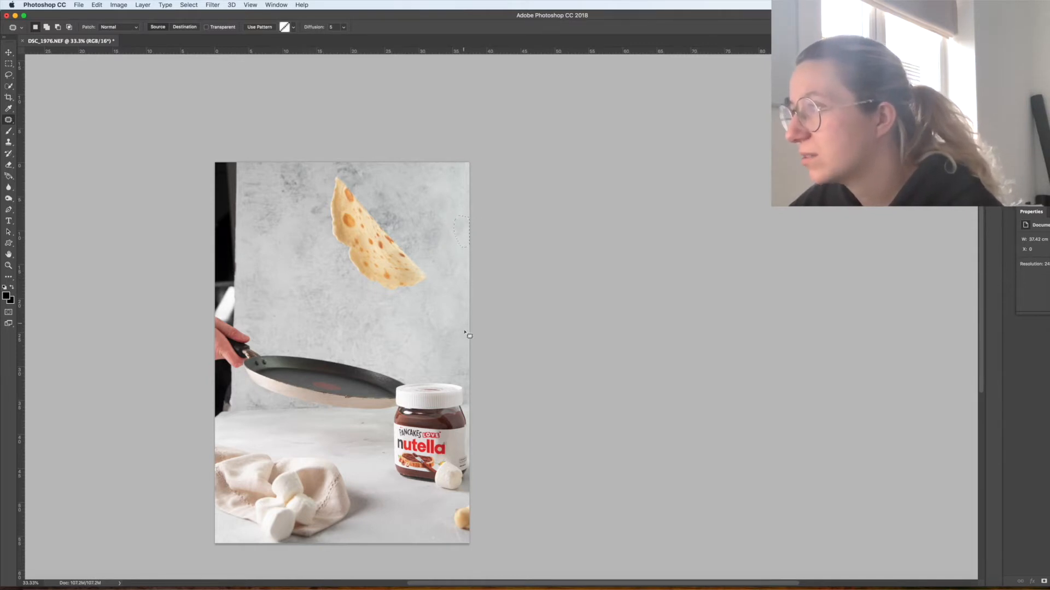
mouse_move(462, 331)
left_mouse_down()
mouse_move(469, 349)
mouse_move(450, 339)
mouse_move(467, 319)
left_mouse_up()
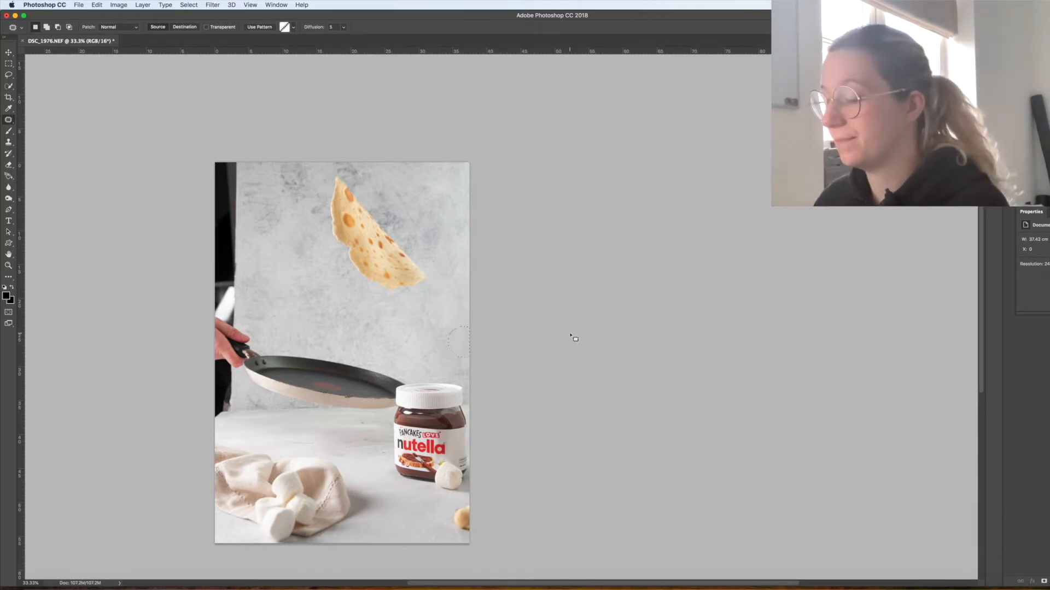
Select a backdrop rectangle of about 12.74 × 22.27 cm beside the pancake and stretch it with Free Transform to the photo's left edge, covering the dark gap.
scroll(574, 339, "left", 5)
left_click(8, 64)
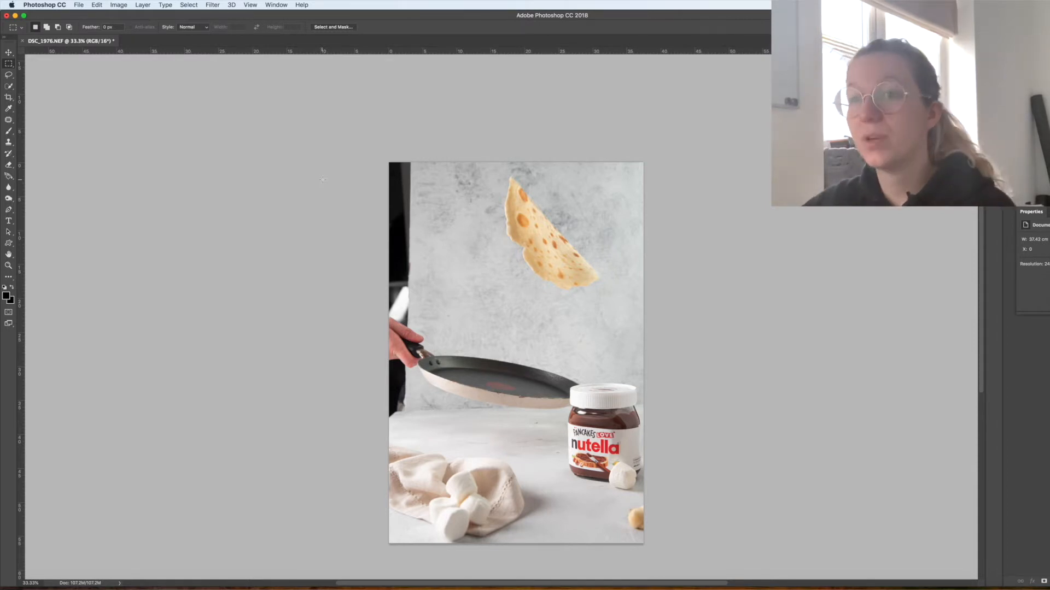
left_click_drag(413, 162, 501, 315)
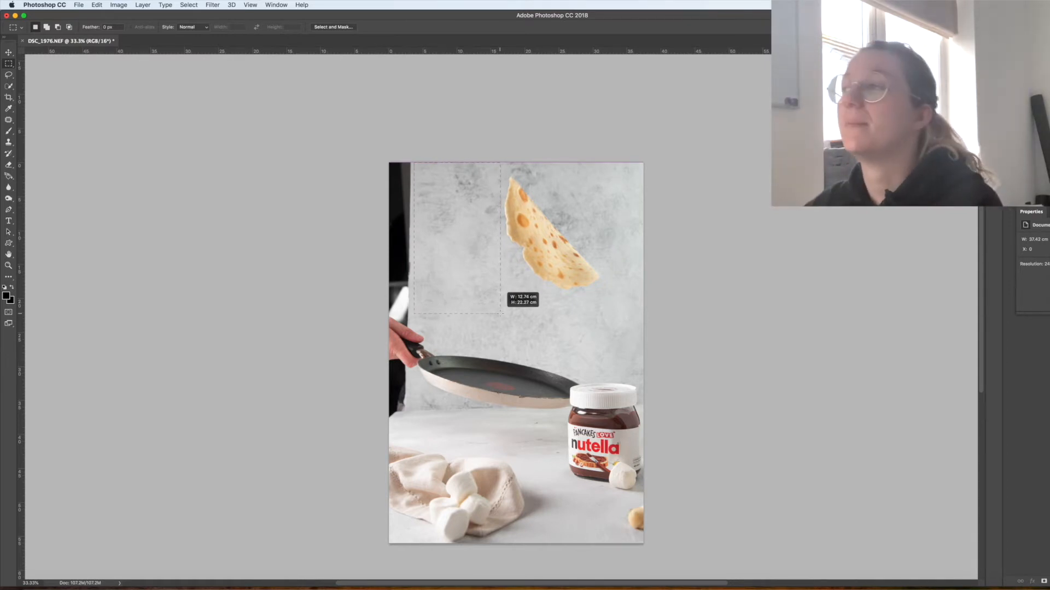
left_click_drag(501, 313, 501, 313)
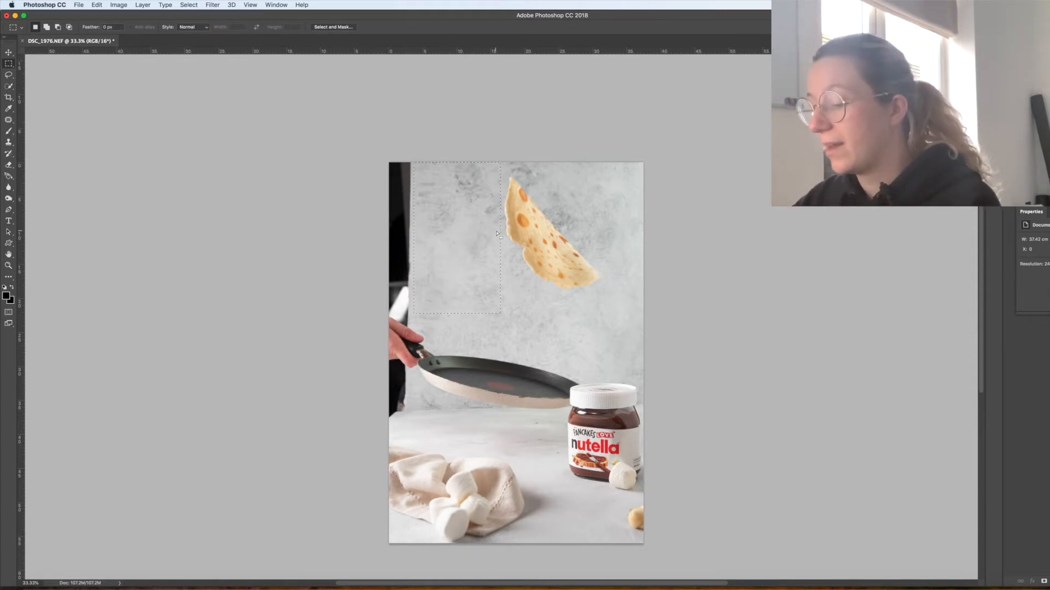
left_click(97, 4)
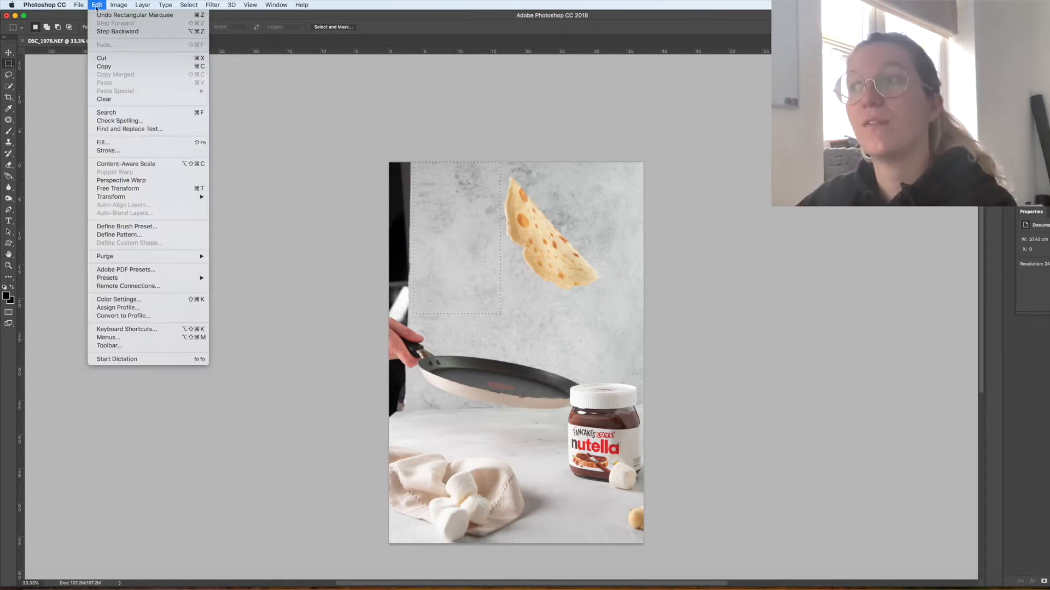
left_click(120, 189)
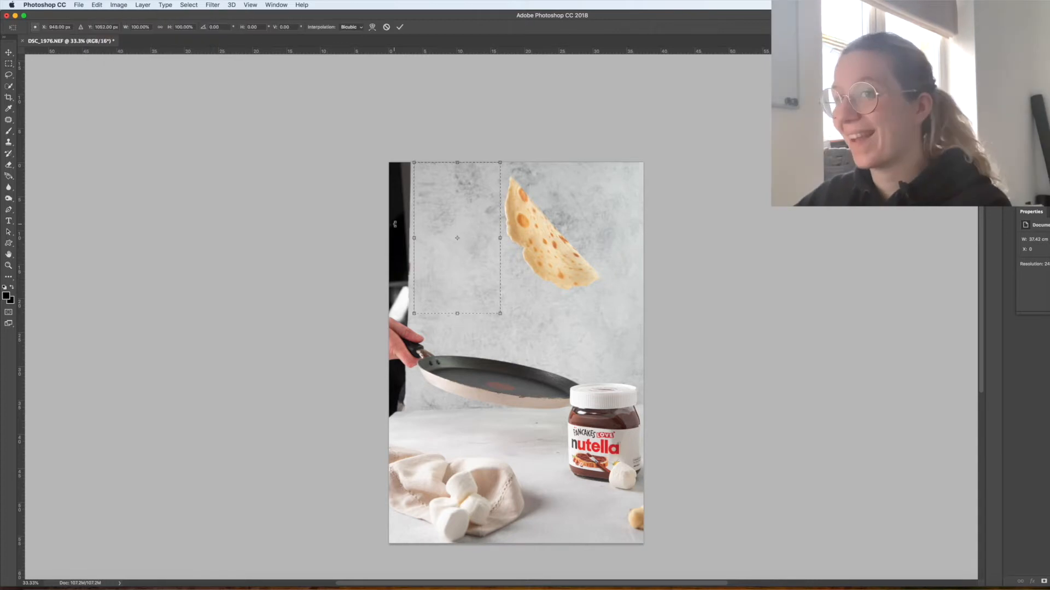
left_click_drag(412, 238, 389, 238)
key("Return")
key("ctrl+d")
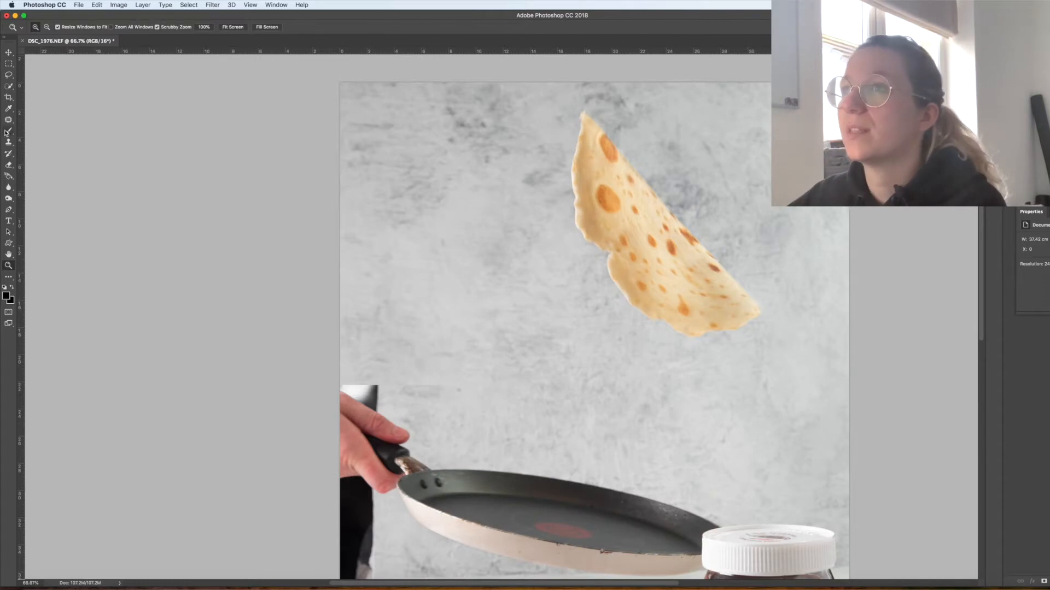
Patch the conspicuous dark marks in the stretched backdrop at the photo's upper left with cleaner backdrop texture, deselecting after the repairs.
left_click(9, 120)
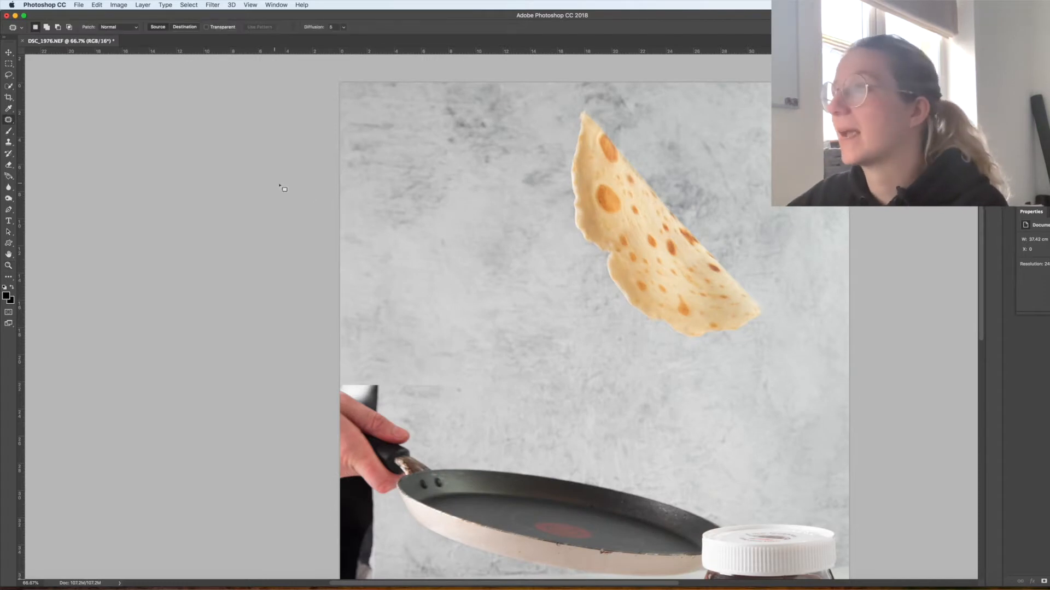
mouse_move(437, 188)
left_mouse_down()
mouse_move(409, 159)
mouse_move(441, 232)
mouse_move(456, 192)
mouse_move(437, 161)
left_mouse_up()
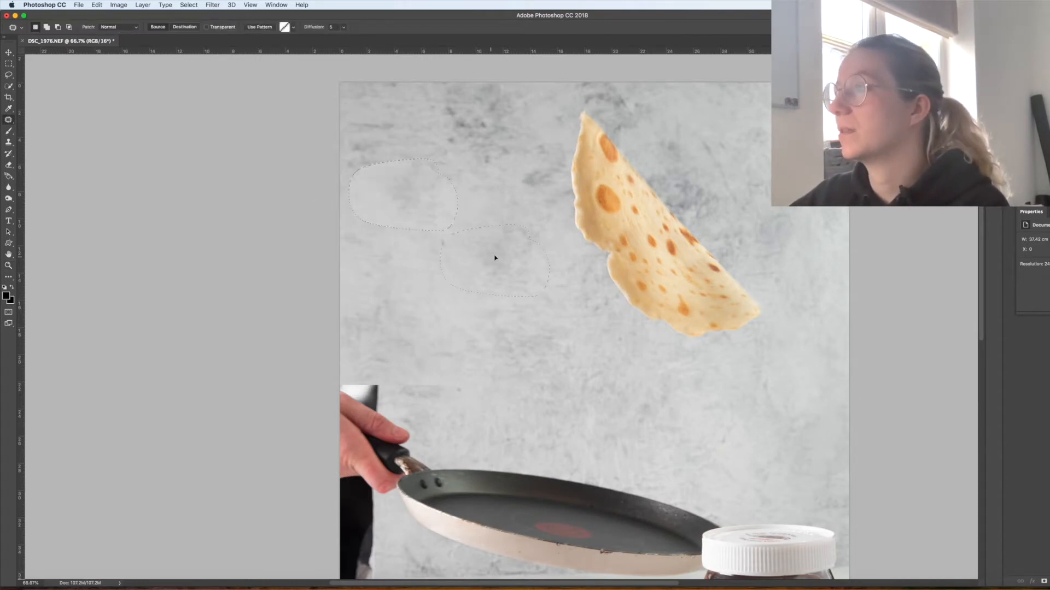
mouse_move(514, 176)
left_mouse_down()
mouse_move(452, 178)
mouse_move(486, 106)
mouse_move(511, 164)
left_mouse_up()
key("super+d")
mouse_move(378, 98)
left_mouse_down()
mouse_move(351, 134)
mouse_move(393, 131)
mouse_move(368, 103)
left_mouse_up()
left_click_drag(372, 120, 427, 234)
key("super+d")
Clone clean backdrop with the Clone Stamp over the bright and dark background along the upper edge of the hand at the photo's left edge.
scroll(491, 350, "down", 6)
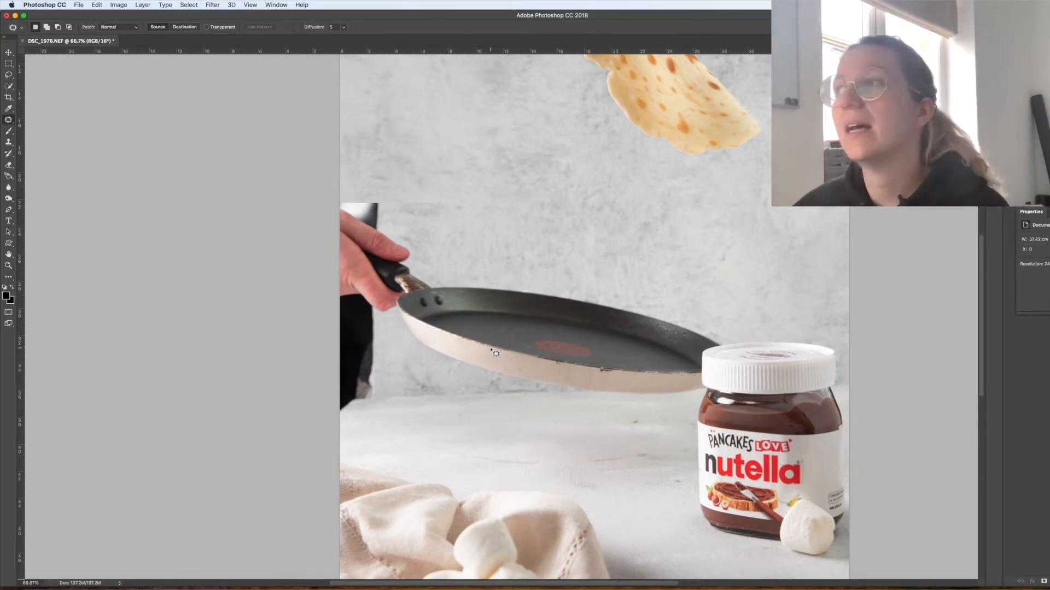
scroll(495, 354, "down", 3)
scroll(478, 298, "left", 2)
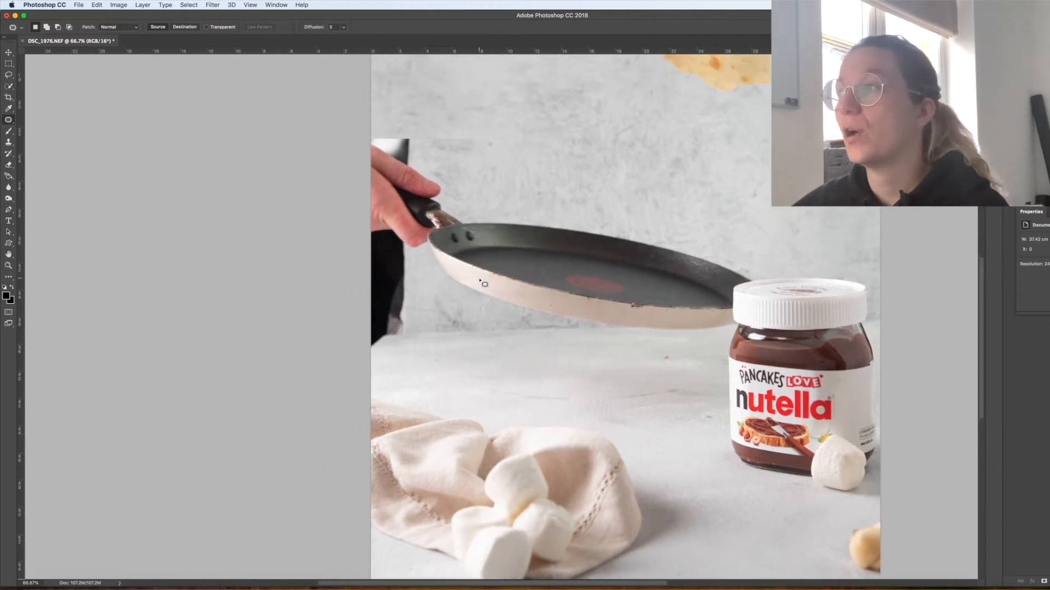
scroll(481, 282, "up", 5)
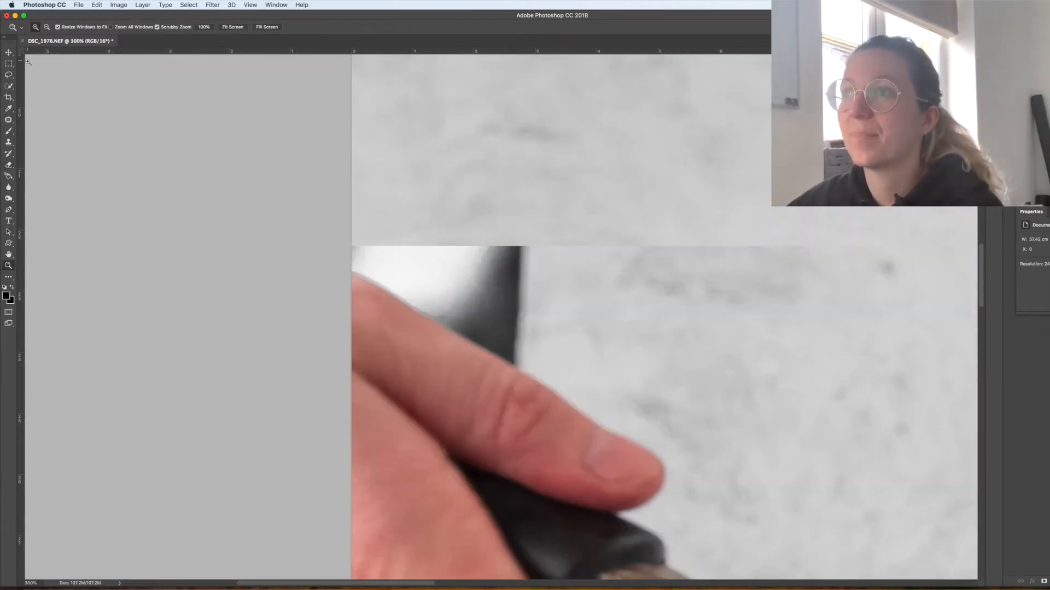
left_click(12, 145)
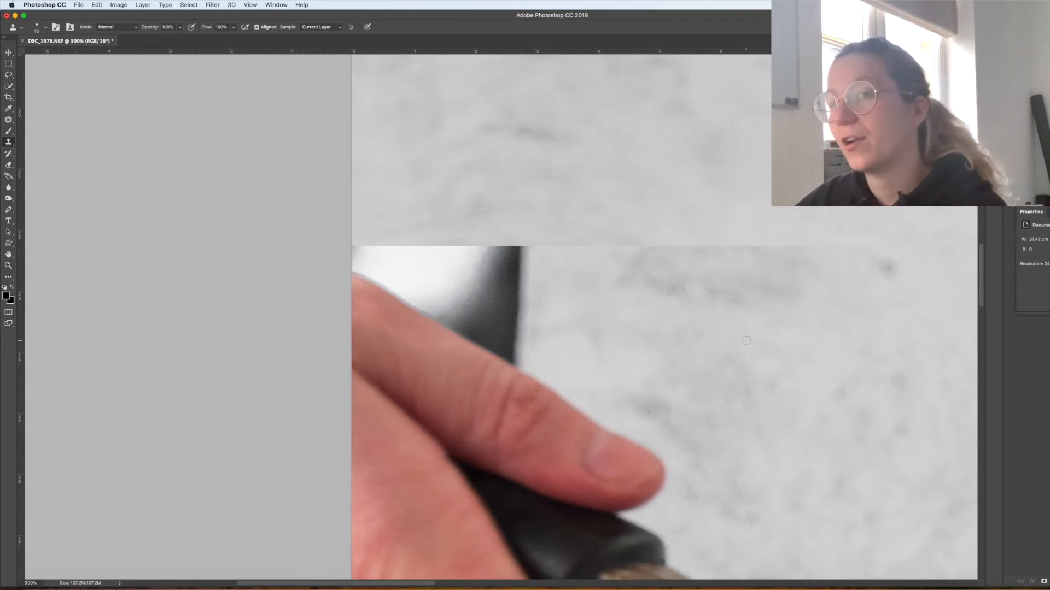
mouse_move(358, 269)
left_mouse_down()
mouse_move(354, 243)
mouse_move(381, 289)
left_mouse_up()
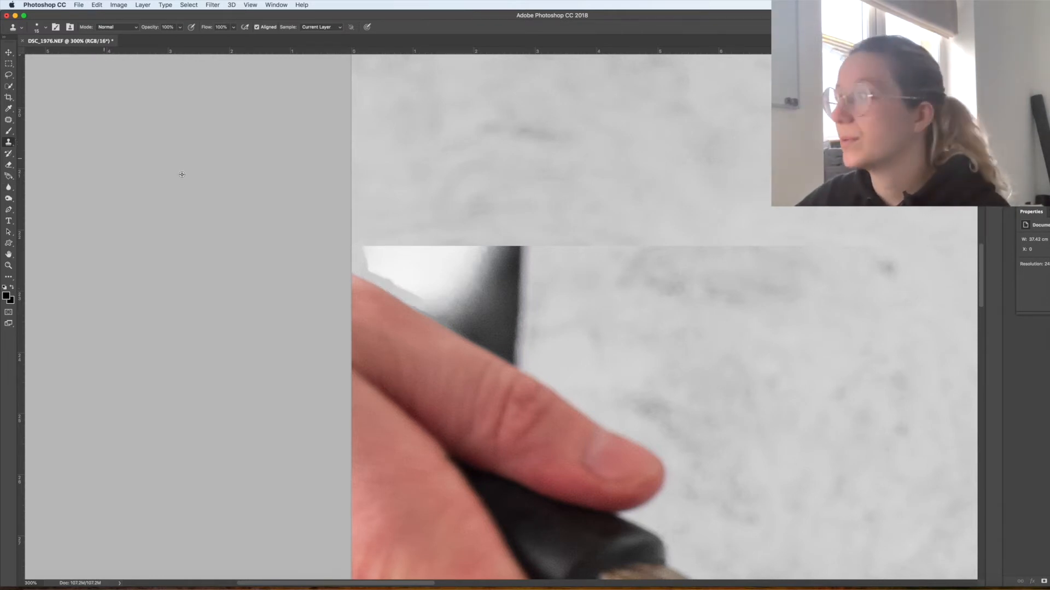
left_click(846, 341, "alt")
left_click_drag(409, 300, 449, 320)
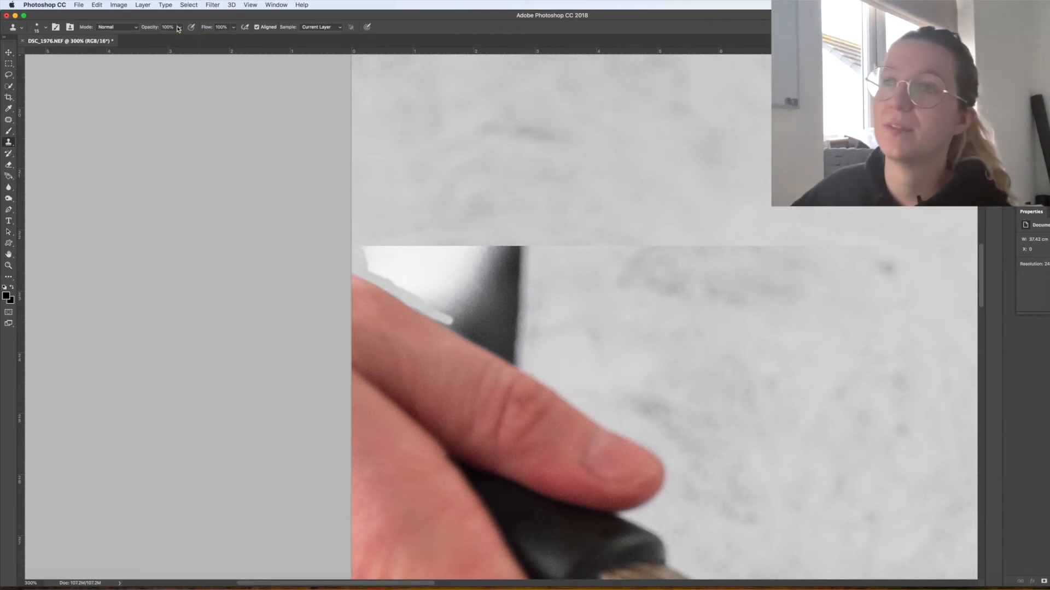
Soften the clone brush to 42% hardness and continue cloning backdrop along the upper edge of the fingers to the dark shape's right edge.
left_click(43, 31)
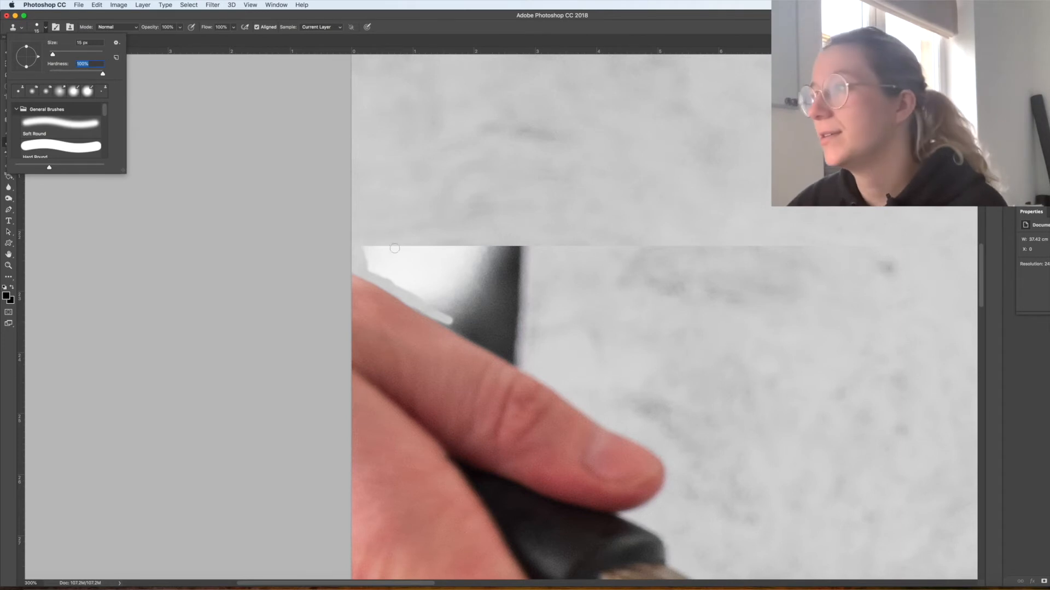
left_click(463, 330)
left_click_drag(462, 331, 480, 345)
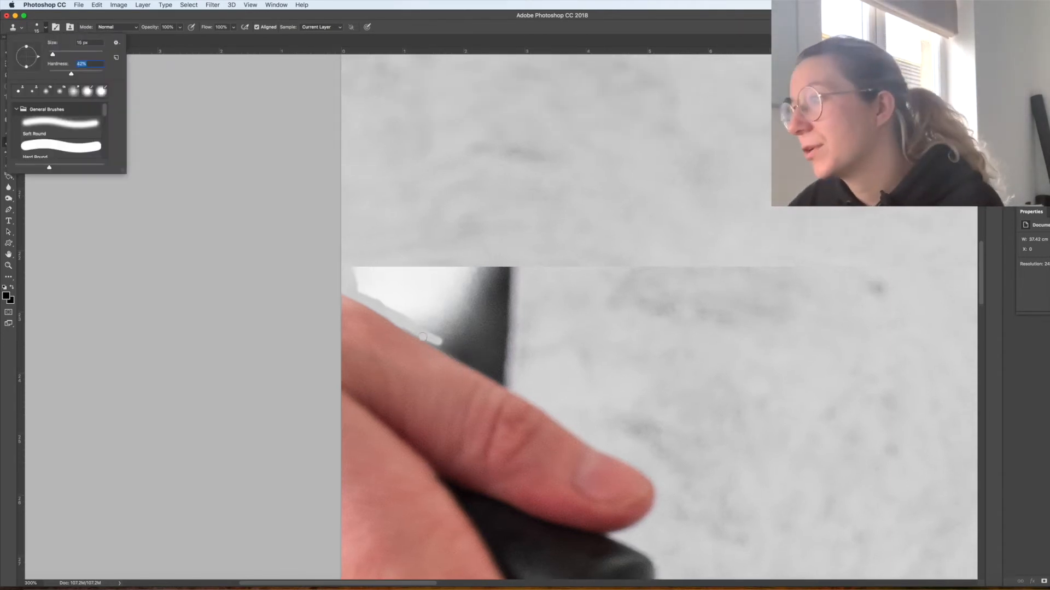
left_click(421, 334)
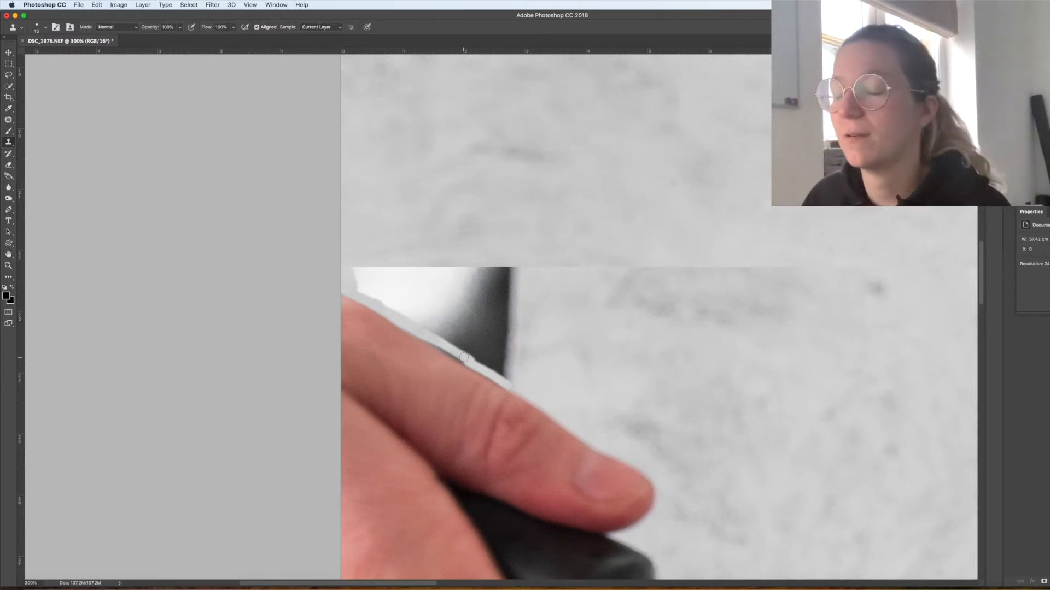
Enlarge the clone brush to 50 px and cover the rest of the bright and dark shape above the hand with backdrop.
key("]")
key("]")
key("]")
mouse_move(464, 352)
left_mouse_down()
mouse_move(334, 257)
mouse_move(457, 280)
mouse_move(523, 378)
mouse_move(514, 383)
mouse_move(486, 349)
mouse_move(475, 321)
mouse_move(419, 299)
mouse_move(387, 301)
mouse_move(488, 366)
left_mouse_up()
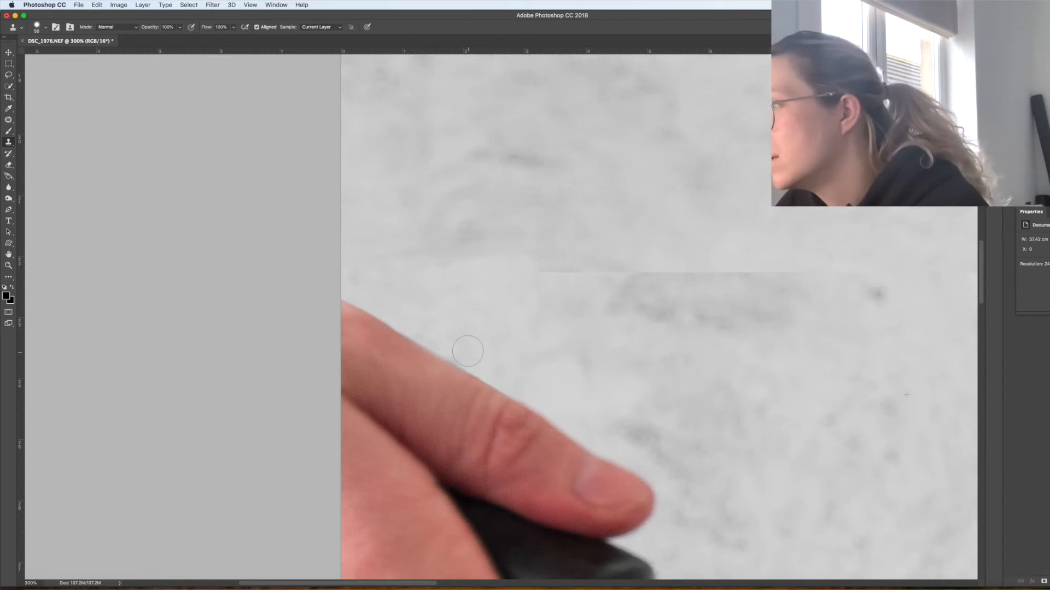
Sample clean backdrop and clone it over the black clothing directly beneath the wrist, from the photo's left edge to the finger.
scroll(467, 351, "down", 10)
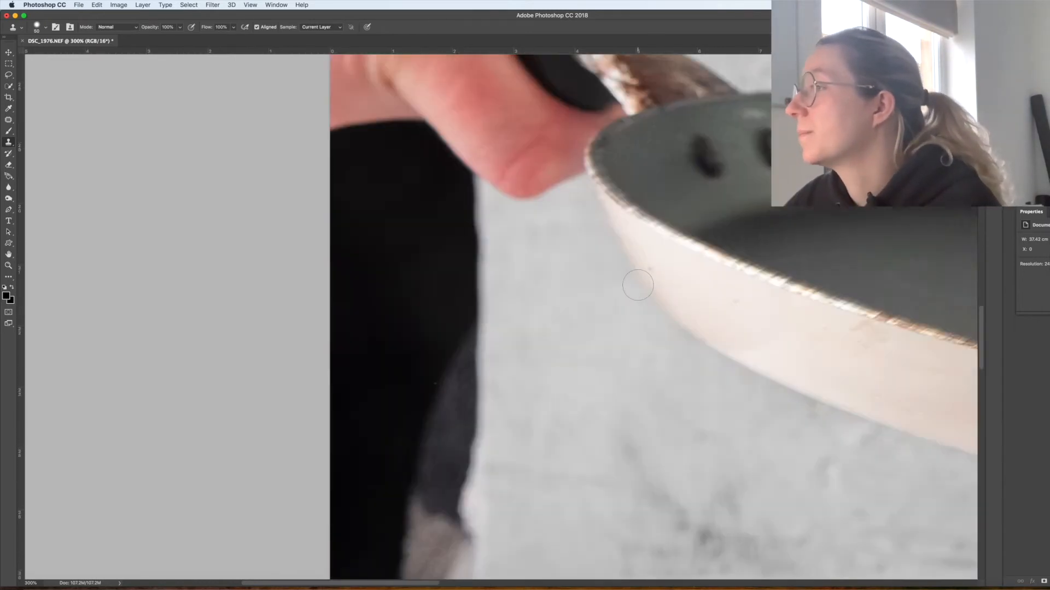
scroll(637, 285, "up", 1)
left_click(551, 295, "alt")
left_click_drag(335, 163, 364, 159)
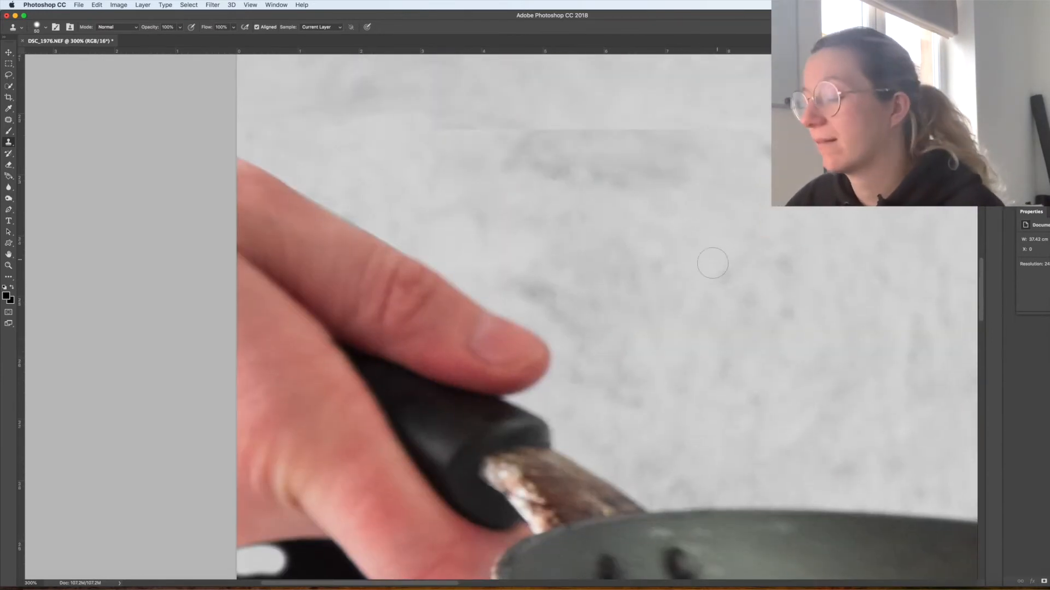
left_click(576, 212)
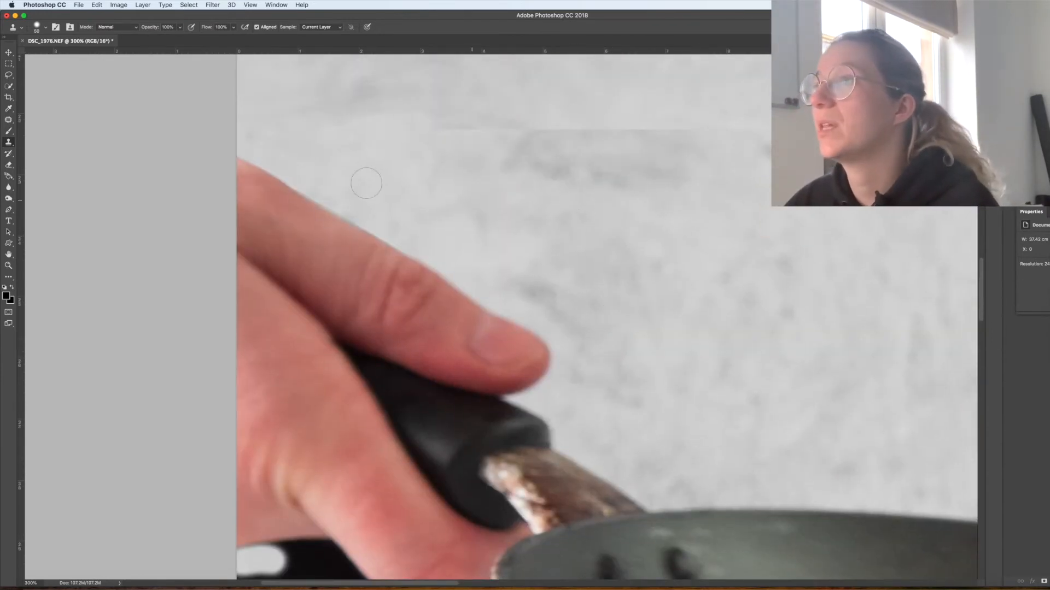
scroll(393, 219, "up", 10)
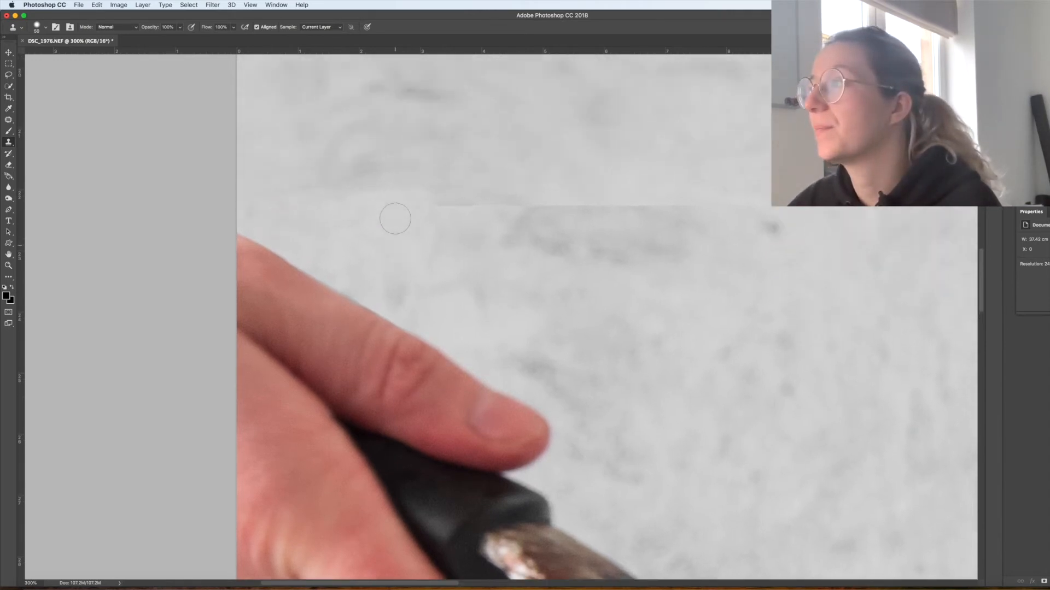
scroll(626, 357, "down", 10)
scroll(626, 357, "right", 5)
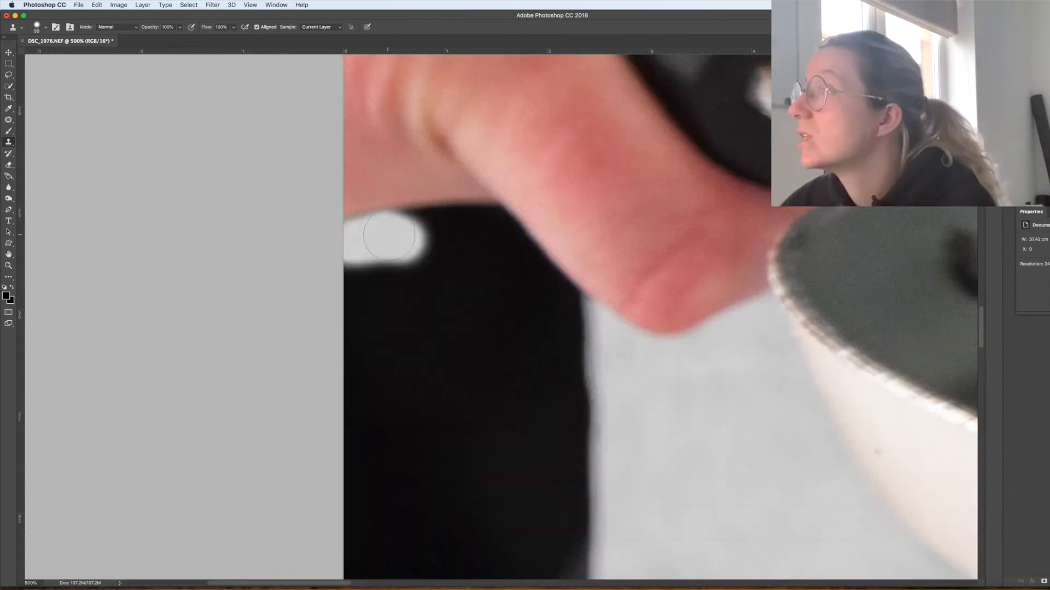
mouse_move(395, 234)
left_mouse_down()
mouse_move(491, 228)
mouse_move(392, 238)
mouse_move(494, 232)
left_mouse_up()
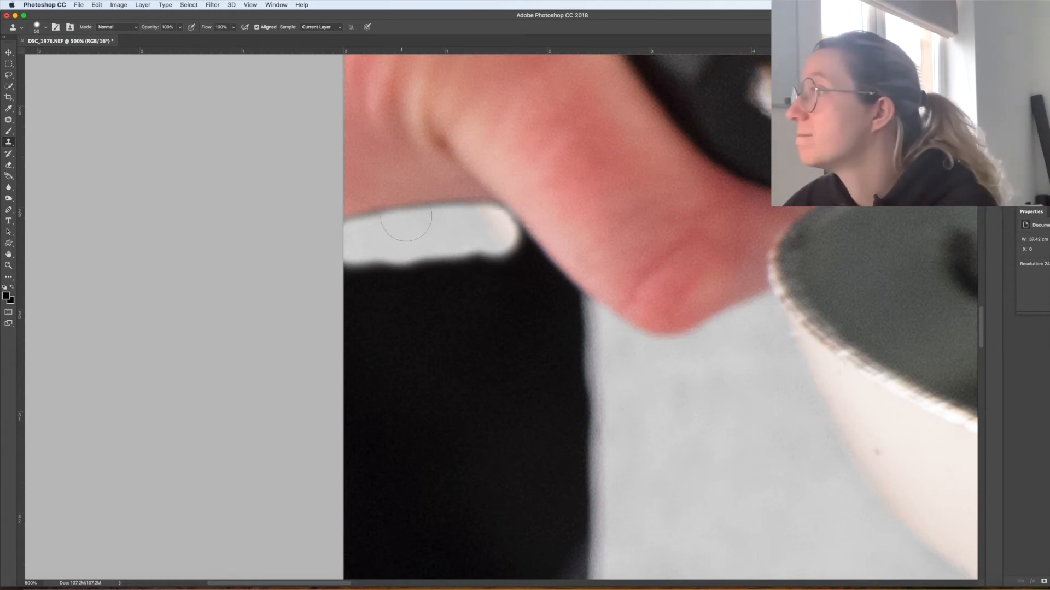
left_click(496, 236)
right_click(498, 268)
left_click(386, 244)
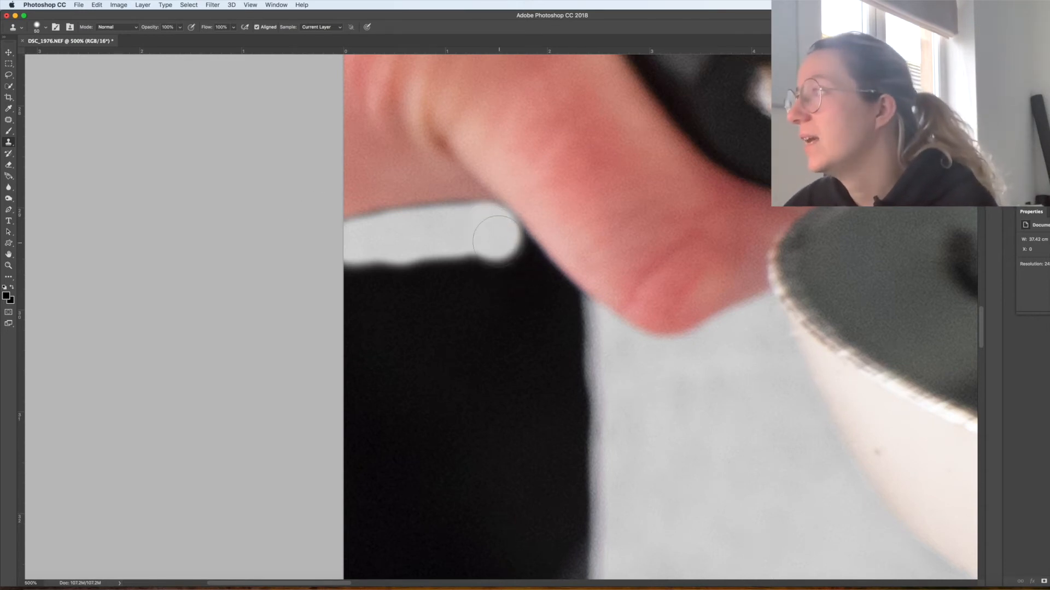
Clone backdrop along the lower edge of the finger and widen the cleaned strip into the black clothing beneath the hand.
mouse_move(596, 336)
left_mouse_down()
mouse_move(602, 344)
mouse_move(570, 330)
mouse_move(506, 247)
mouse_move(538, 282)
mouse_move(554, 273)
mouse_move(551, 297)
left_mouse_up()
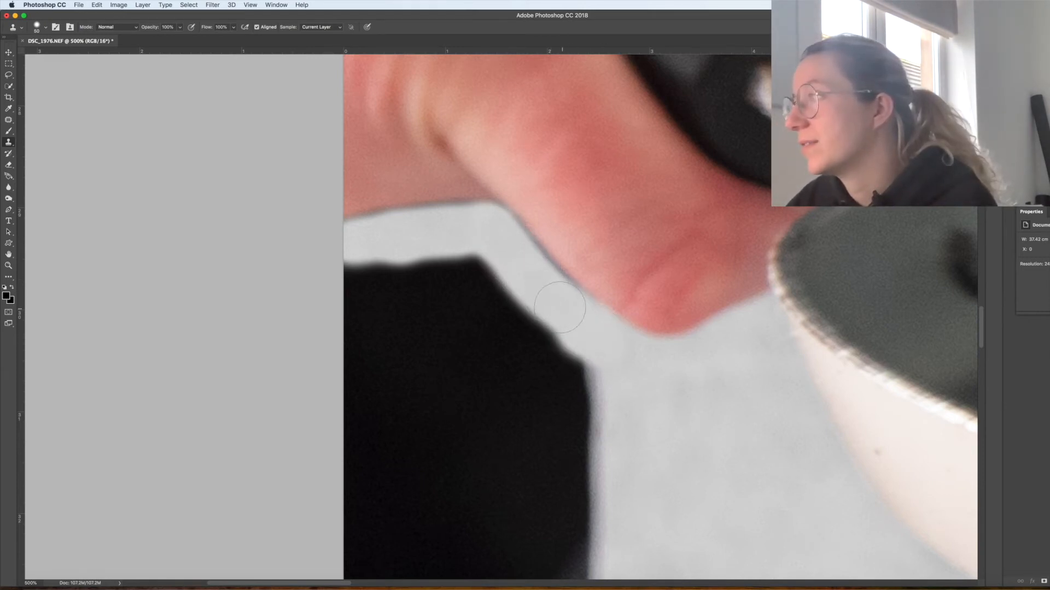
mouse_move(539, 281)
left_mouse_down()
mouse_move(550, 298)
mouse_move(523, 271)
left_mouse_up()
mouse_move(432, 268)
left_mouse_down()
mouse_move(361, 262)
mouse_move(445, 270)
left_mouse_up()
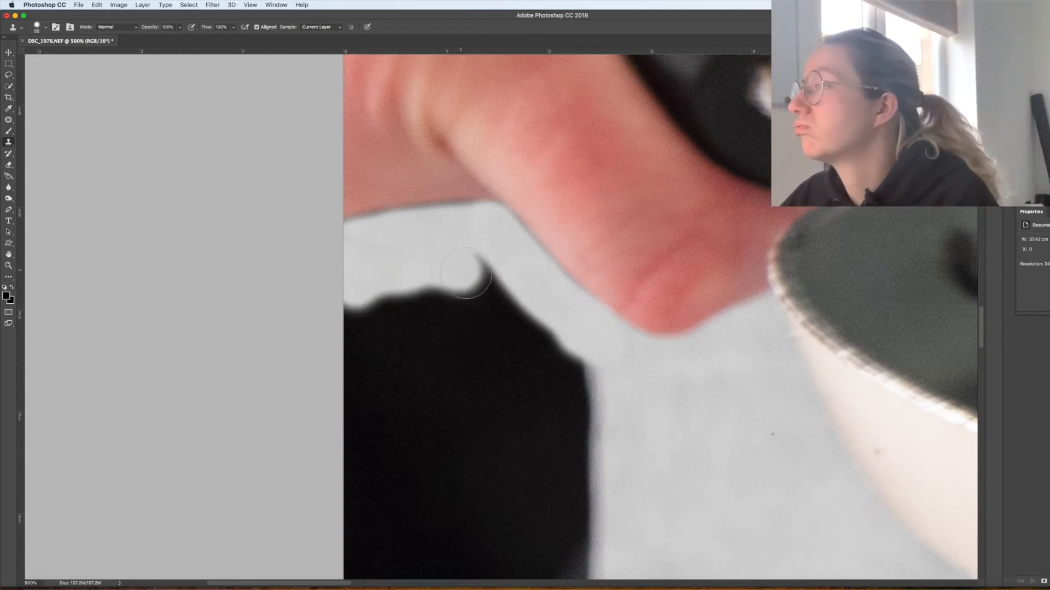
key("super+minus")
key("super+minus")
mouse_move(424, 213)
left_mouse_down()
mouse_move(459, 205)
mouse_move(403, 221)
left_mouse_up()
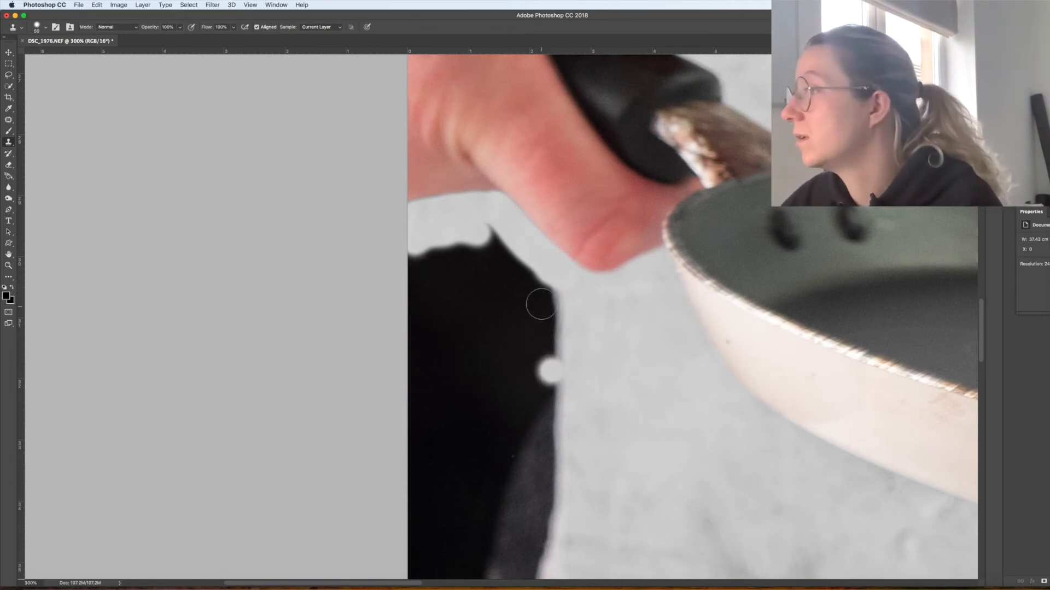
left_click_drag(547, 300, 485, 235)
Lasso the remaining black clothing below the hand, fill the selection, and deselect it.
key("l")
scroll(485, 235, "down", 3)
mouse_move(384, 149)
left_mouse_down()
mouse_move(513, 186)
mouse_move(551, 447)
mouse_move(381, 441)
left_mouse_up()
right_click(442, 197)
left_click(485, 301)
left_click(614, 253)
key("super+d")
Enlarge the Clone Stamp brush to 175 px and clone clean backdrop over the clothing remnants between the hand and the table.
key("s")
left_click_drag(358, 241, 499, 335)
key("bracketright")
key("bracketright")
key("bracketright")
key("bracketright")
key("bracketright")
key("bracketright")
key("bracketright")
key("bracketright")
mouse_move(416, 369)
left_mouse_down()
mouse_move(489, 361)
mouse_move(513, 382)
left_mouse_up()
left_click(609, 363, "alt")
scroll(610, 356, "down", 3)
left_click(611, 348, "alt")
left_click_drag(487, 350, 384, 299)
Sample the table's back edge and clone it over the dark remnants at the photo's left edge, aligning the edge between table and backdrop.
scroll(470, 273, "down", 3)
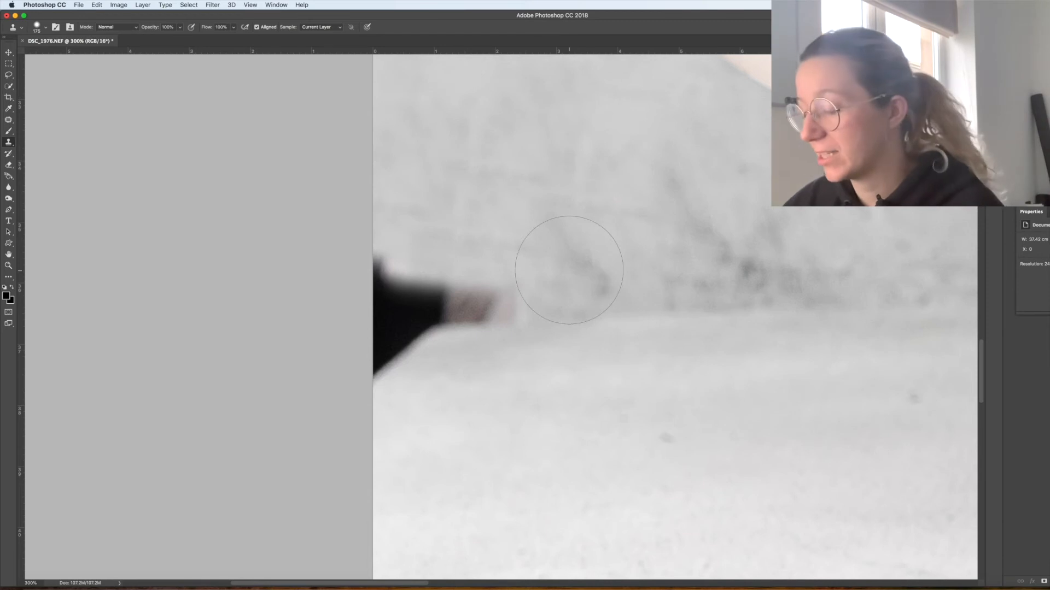
left_click(675, 316, "alt")
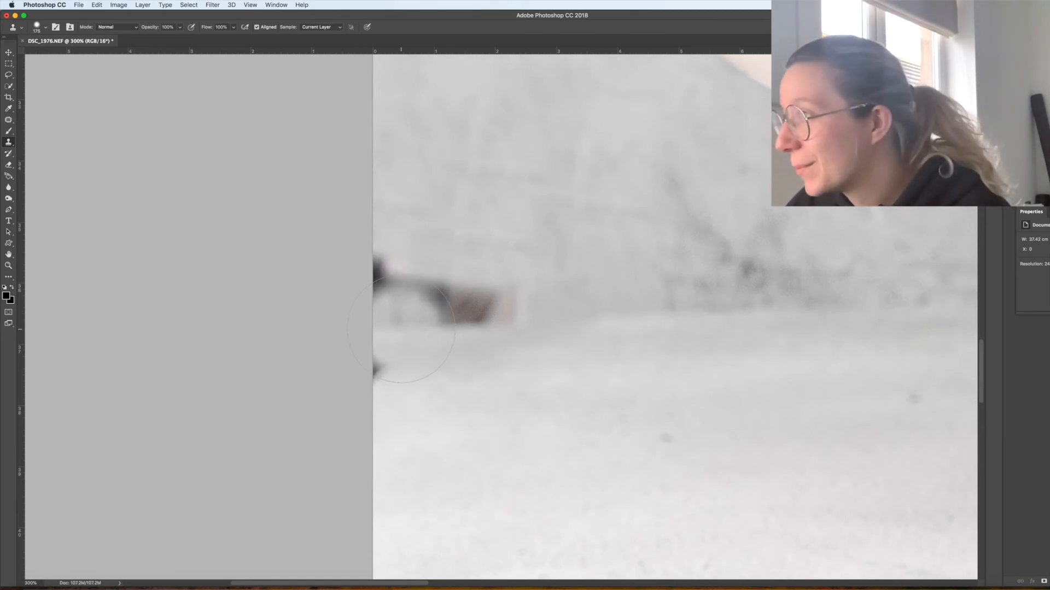
left_click(401, 348)
left_click(394, 303)
left_click_drag(427, 297, 450, 295)
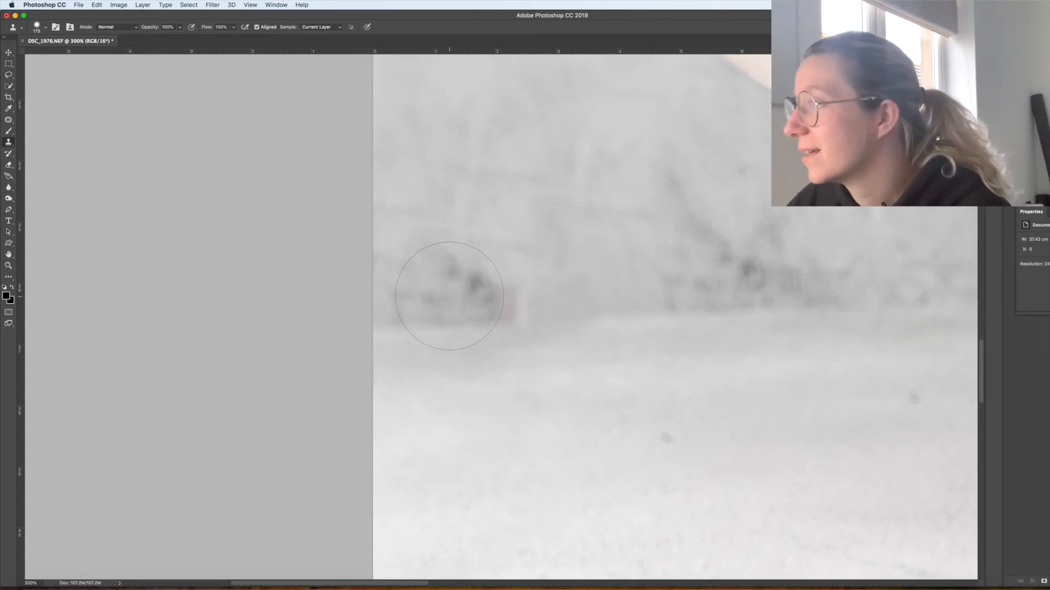
left_click(487, 288)
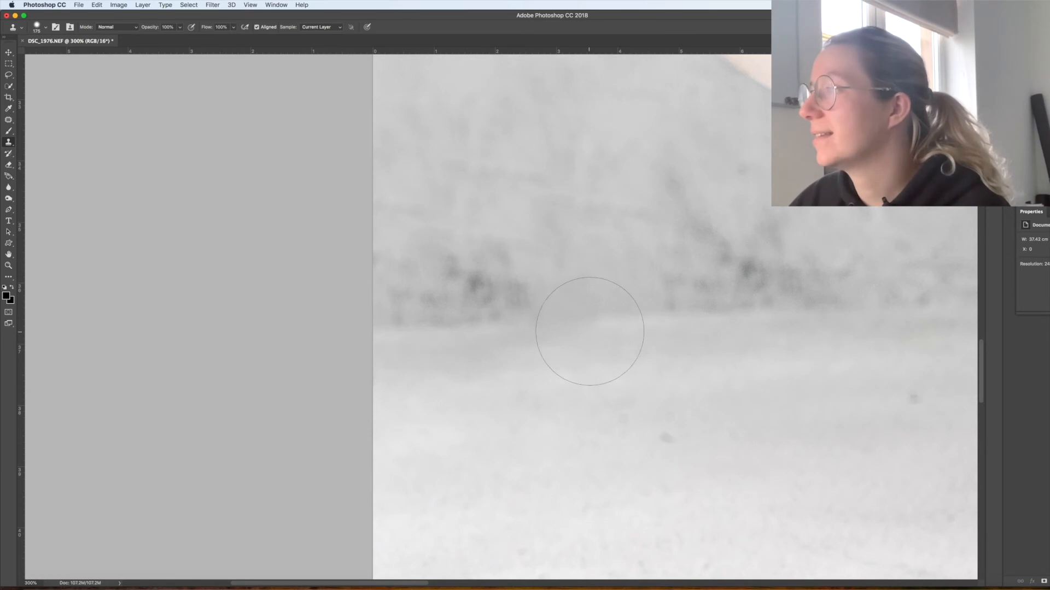
Patch the repeated dark marks in the backdrop just above the table edge at the photo's left with cleaner texture.
left_click(8, 123)
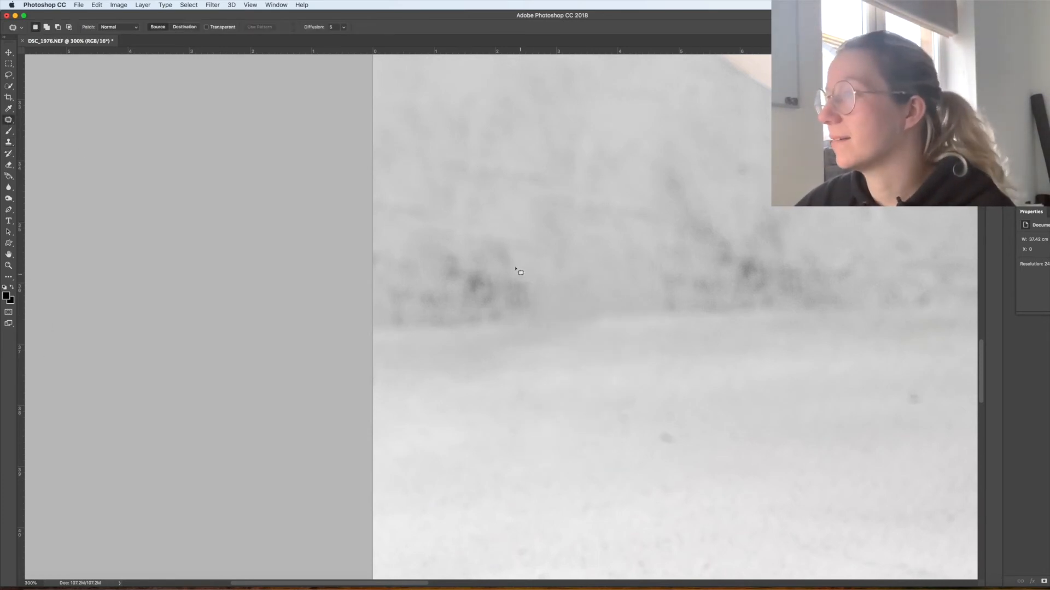
left_click_drag(525, 297, 523, 209)
left_click(6, 123)
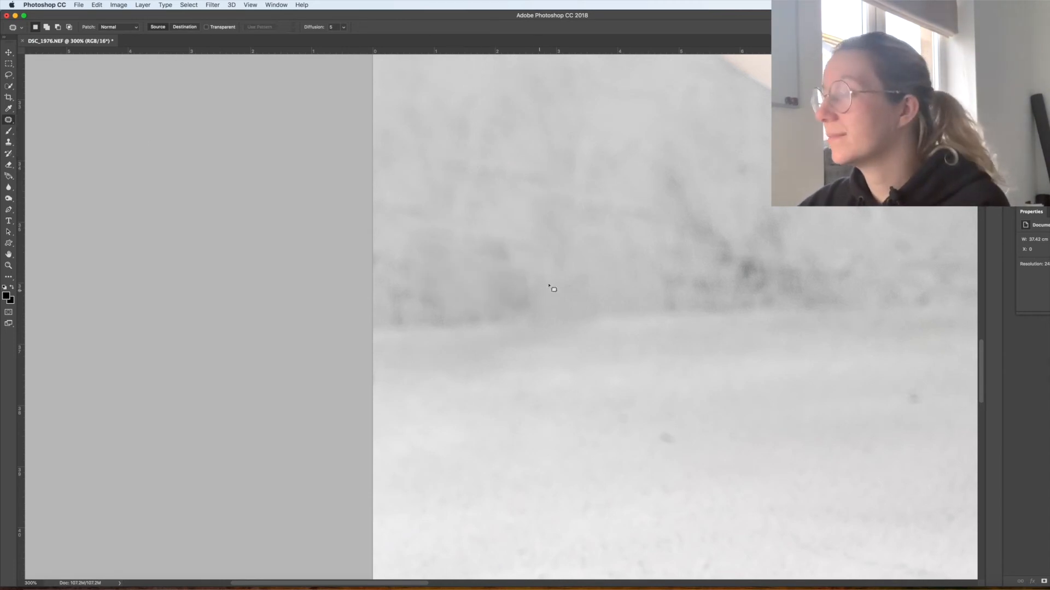
Patch the horizontal seam and dark streak in the backdrop above the hand with neighbouring texture, and deselect.
key("z")
left_click(506, 289, "alt")
left_click(506, 289, "alt")
left_click(506, 289, "alt")
scroll(514, 291, "up", 3)
scroll(514, 291, "up", 2)
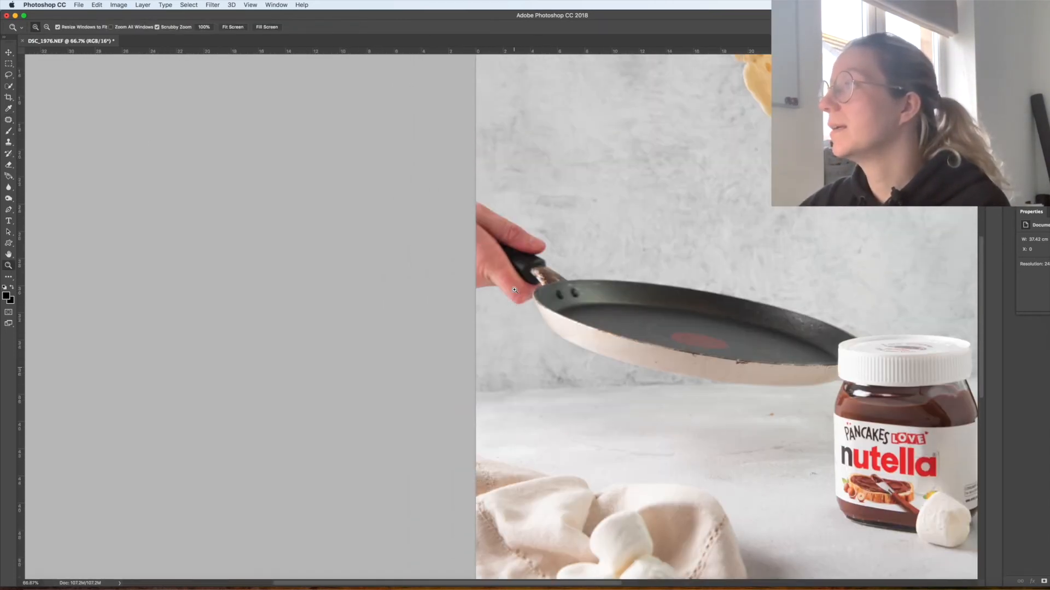
left_click(544, 206)
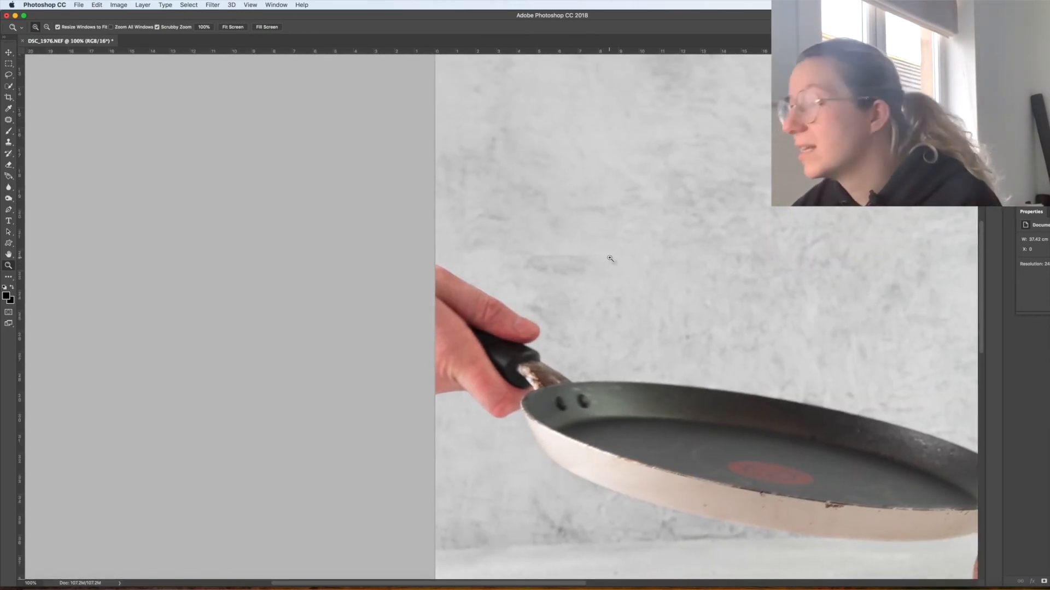
left_click(10, 120)
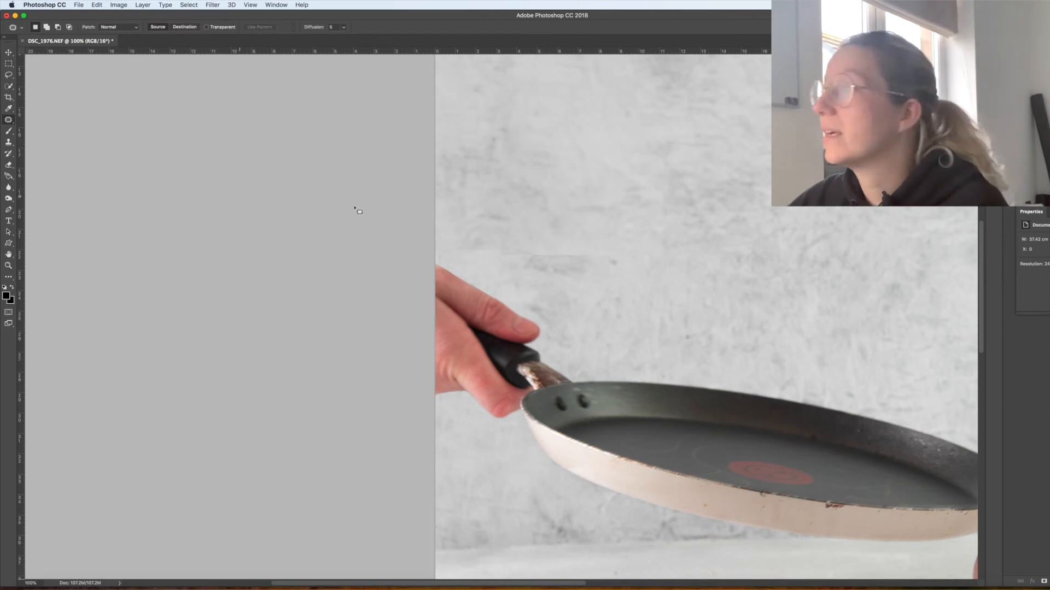
mouse_move(717, 241)
left_mouse_down()
mouse_move(489, 243)
mouse_move(500, 267)
mouse_move(555, 273)
mouse_move(673, 279)
mouse_move(787, 254)
left_mouse_up()
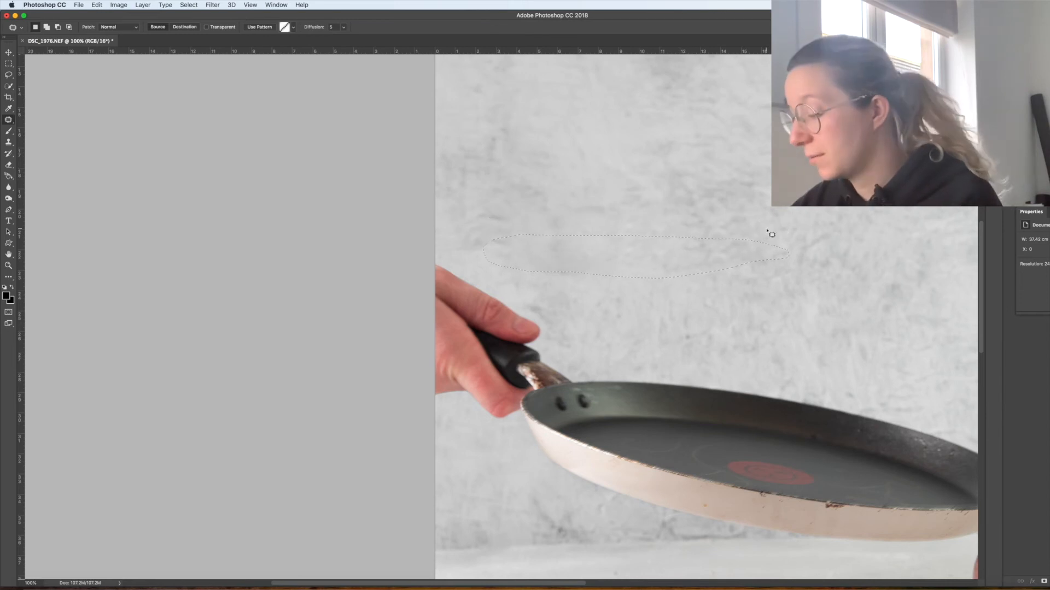
key("super+d")
Patch the remaining mark in the backdrop just above the hand with nearby texture and save the photo.
left_click_drag(531, 257, 501, 240)
key("super+s")
key("z")
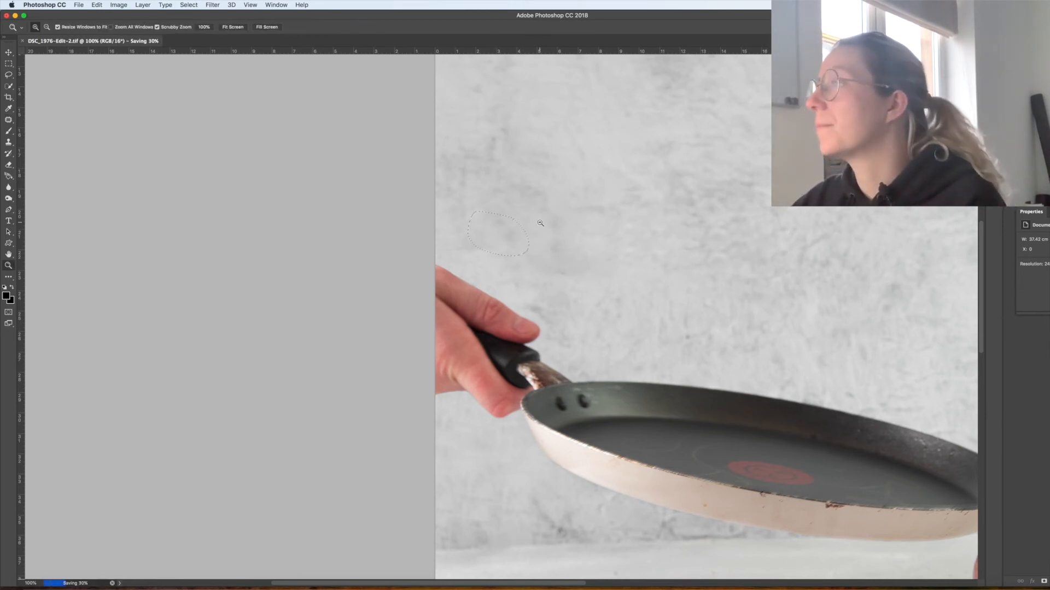
left_click(540, 223, "alt")
left_click(540, 224, "alt")
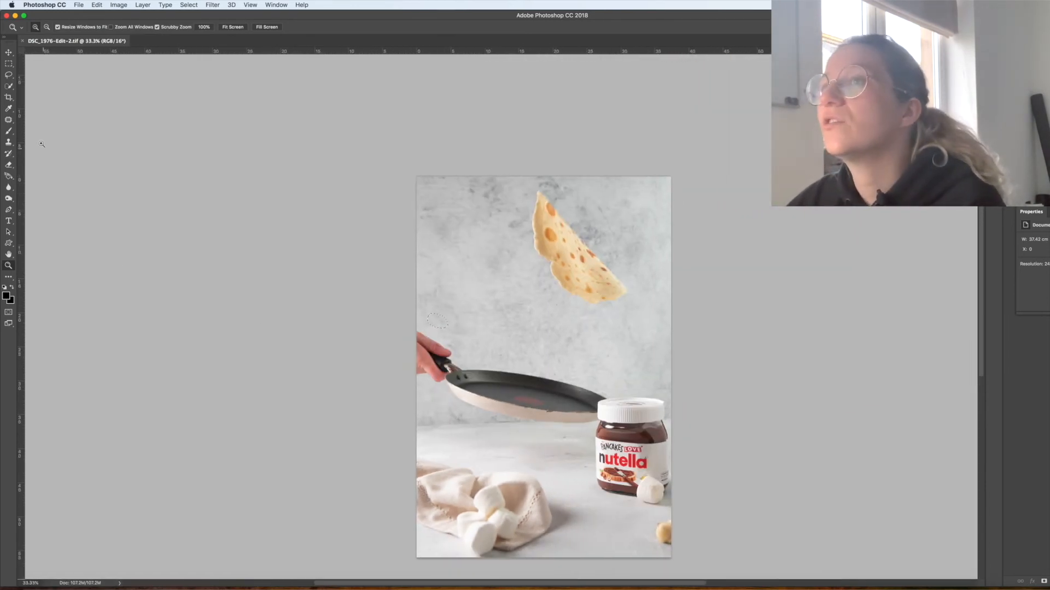
Switch to the Brush tool.
left_click(9, 130)
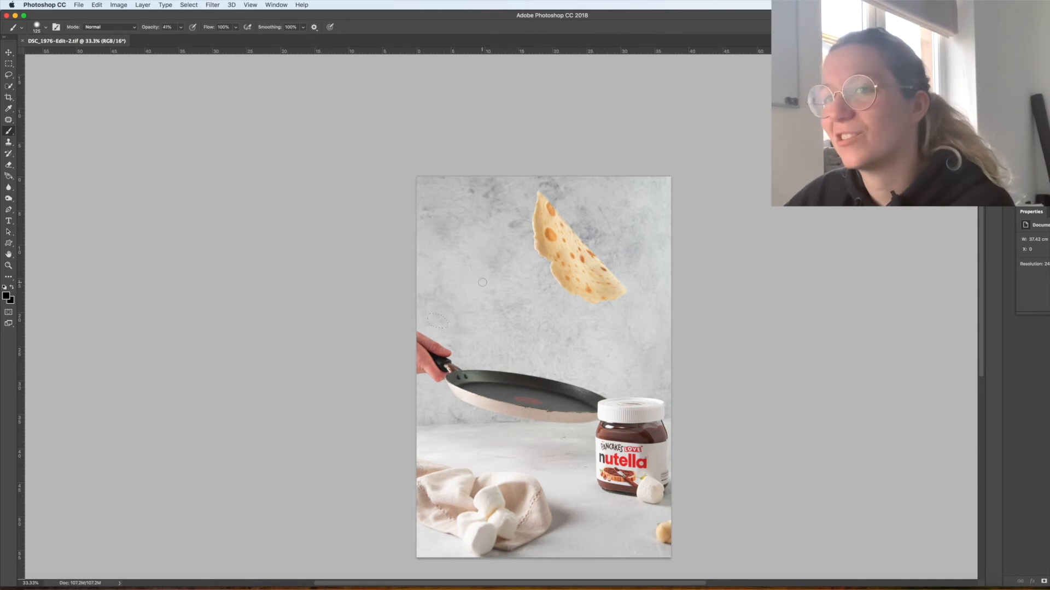